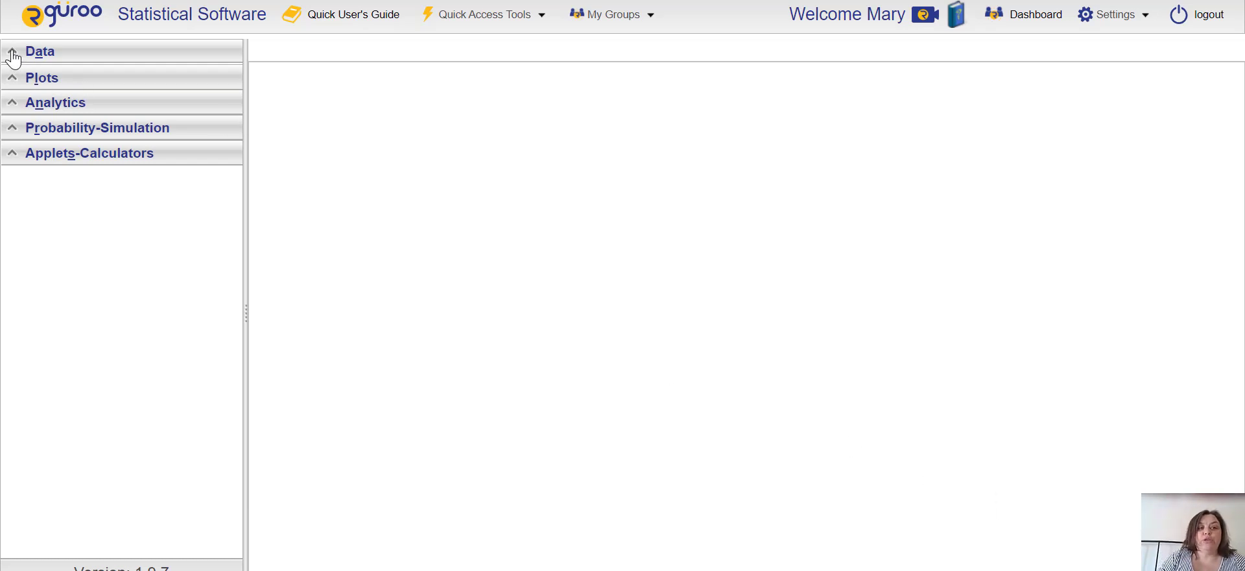
Create a new scatterplot based on the dataset "Home Prices (Correlation and Regression Notes)".
left_click(11, 81)
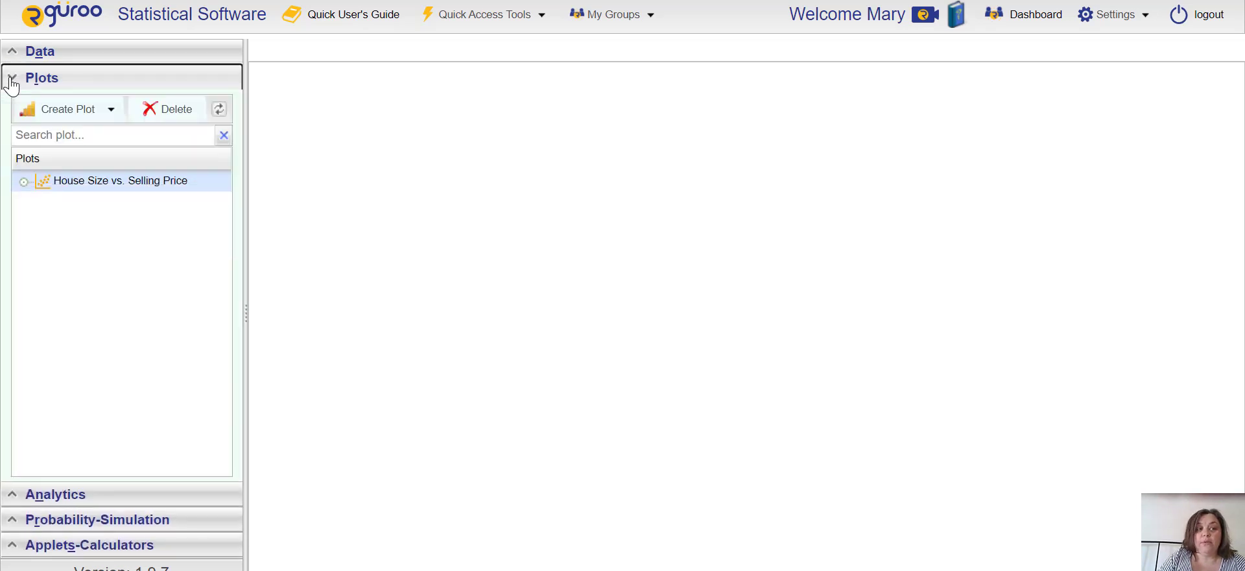
left_click(111, 111)
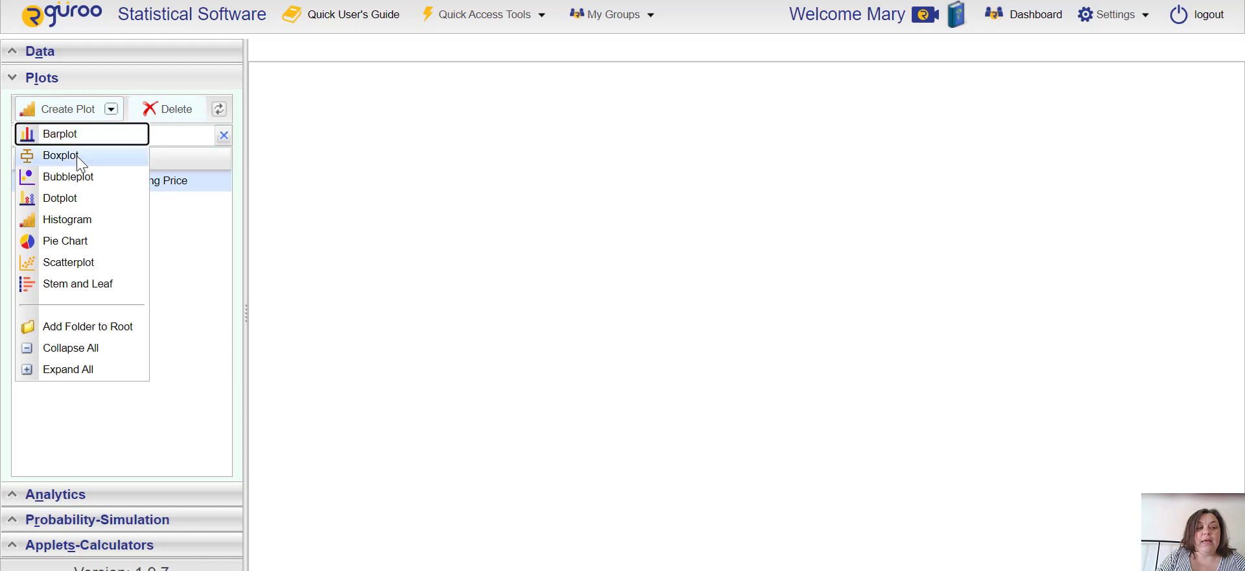
left_click(70, 262)
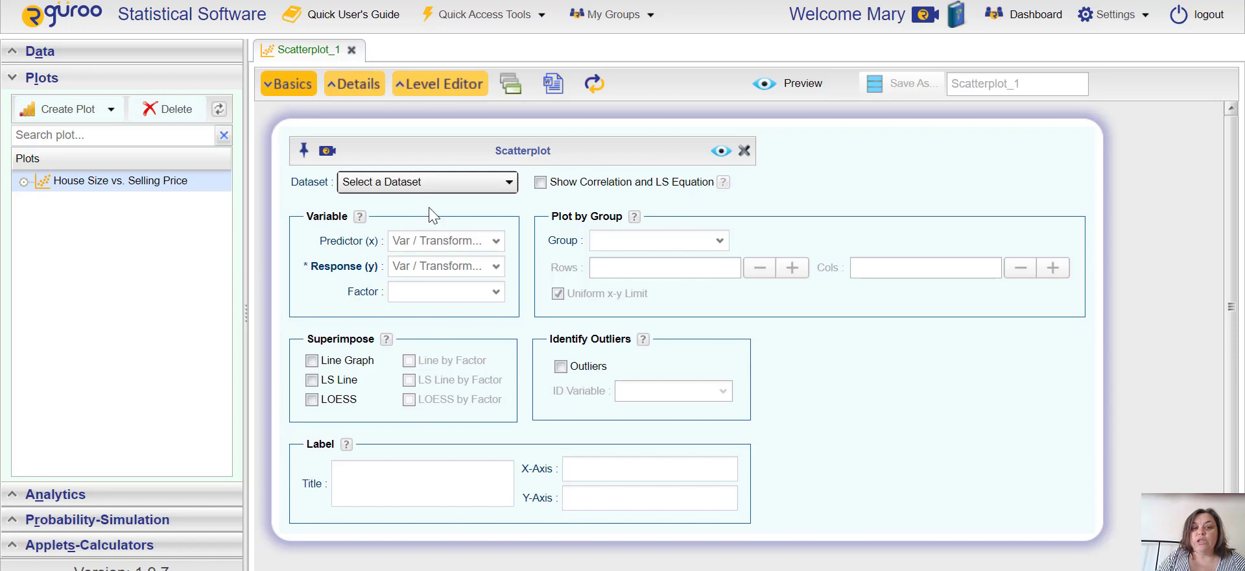
left_click(509, 185)
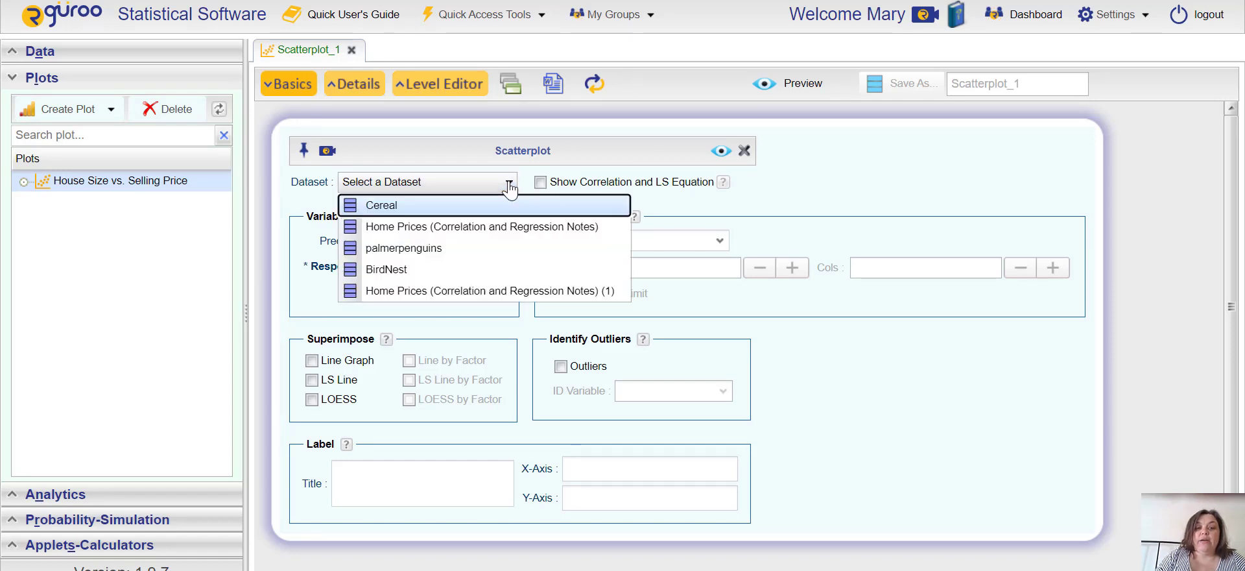
left_click(448, 228)
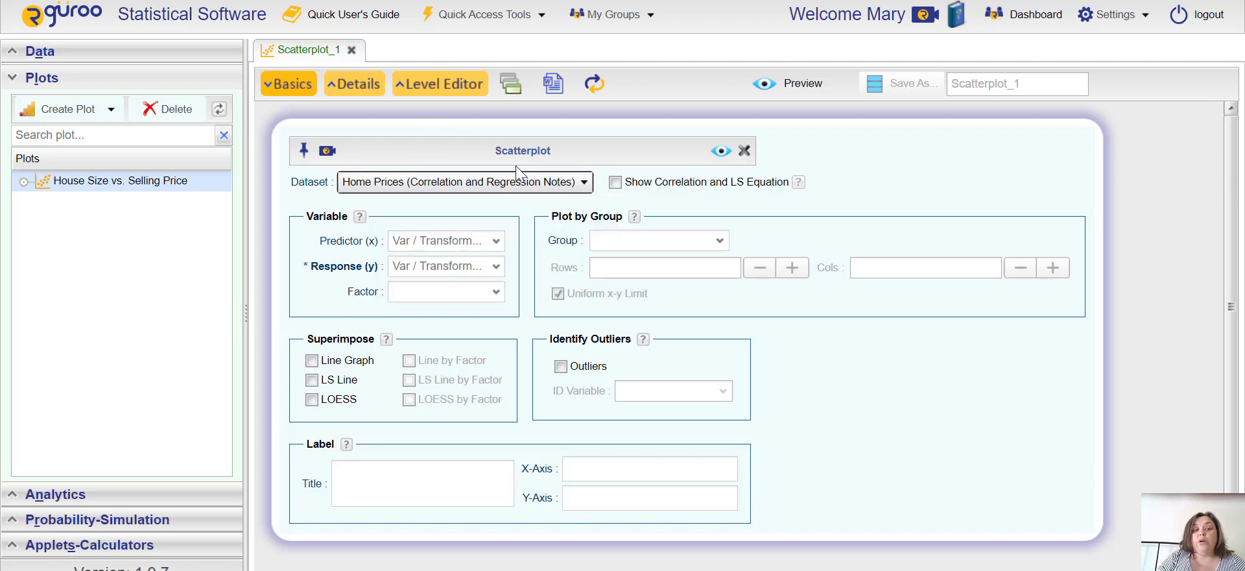
Set Size.of.House..Sq.Ft. as the predictor and Selling.Price...1000s. as the response, and preview the scatterplot.
left_click(496, 245)
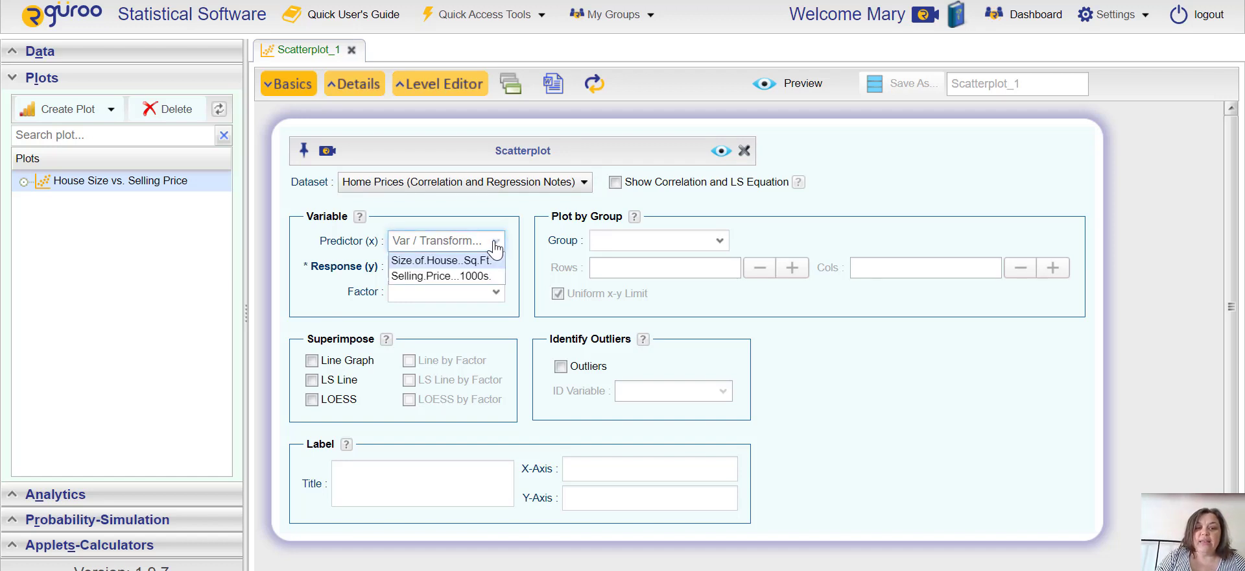
left_click(453, 260)
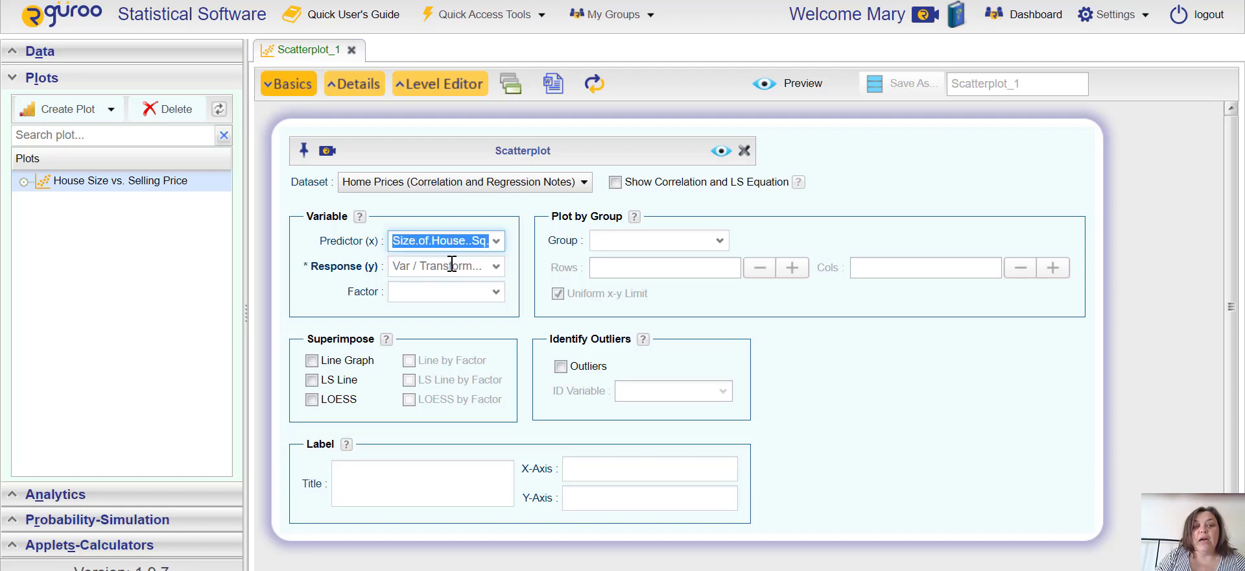
left_click(494, 273)
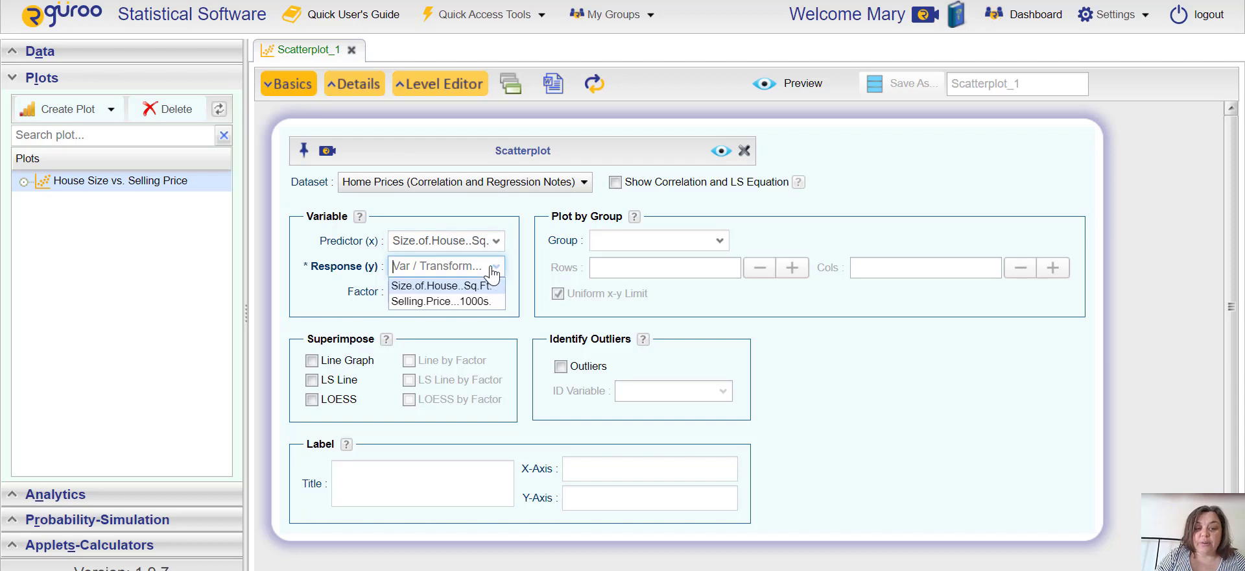
left_click(452, 301)
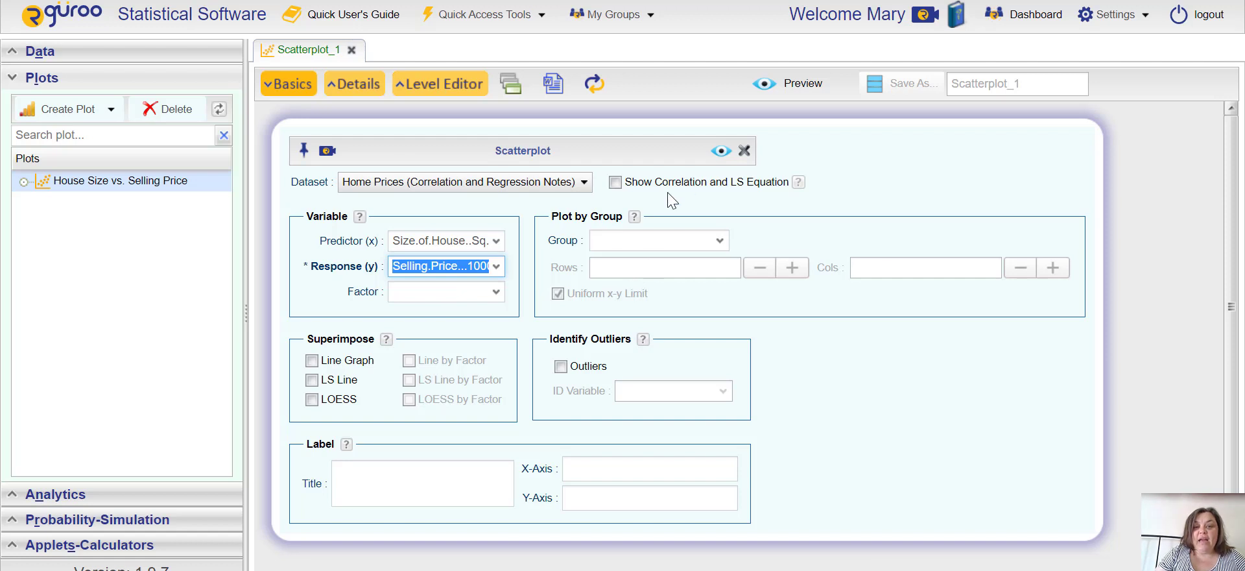
left_click(720, 153)
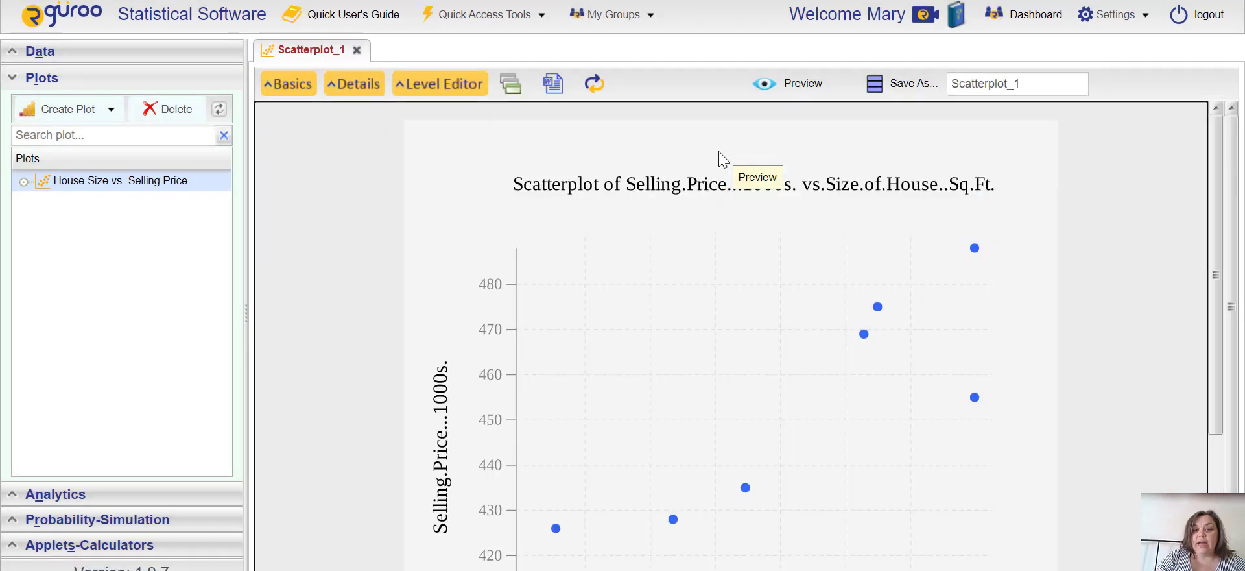
scroll(719, 153, "down", 3)
scroll(720, 153, "up", 3)
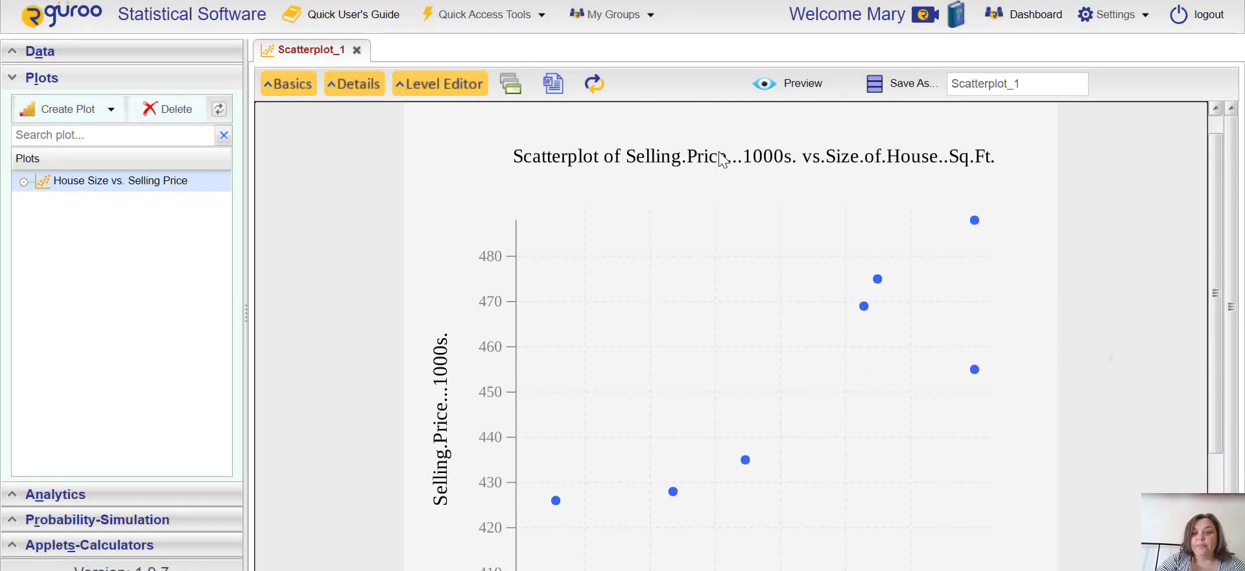
scroll(722, 157, "down", 2)
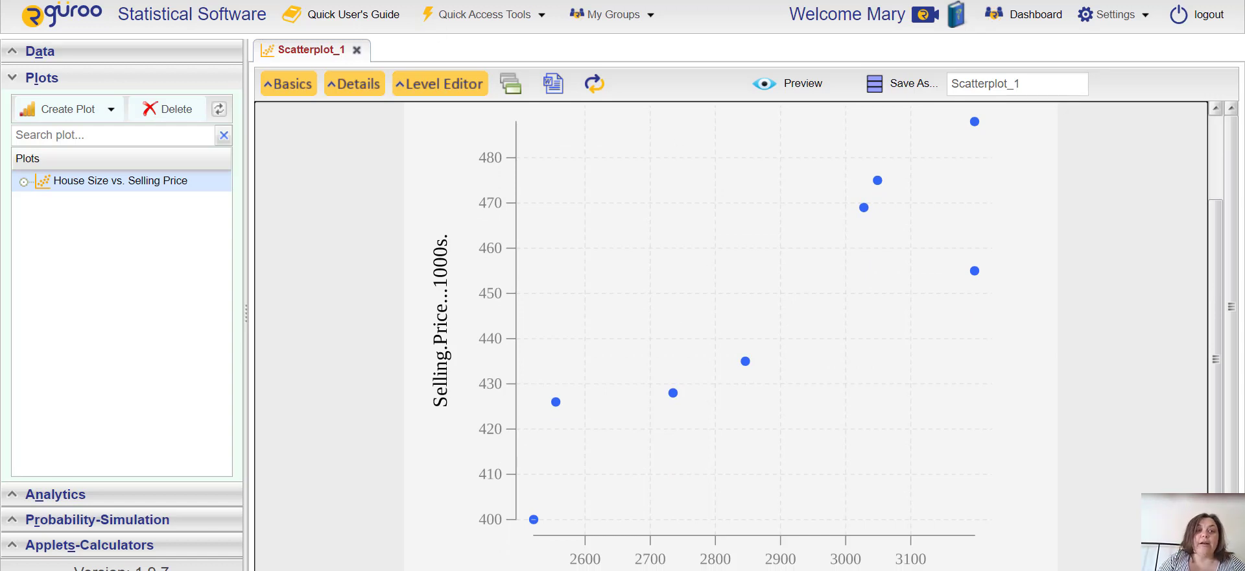
Set the scatterplot's title to "House Size vs. Selling Price" in the basic plot settings.
left_click(283, 87)
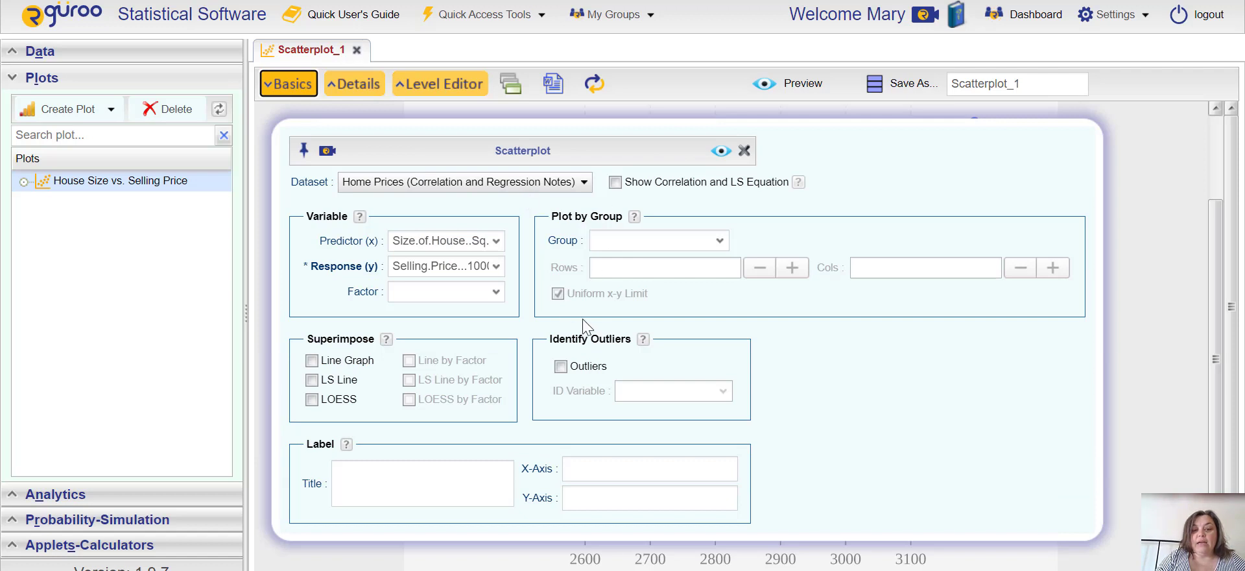
left_click(421, 484)
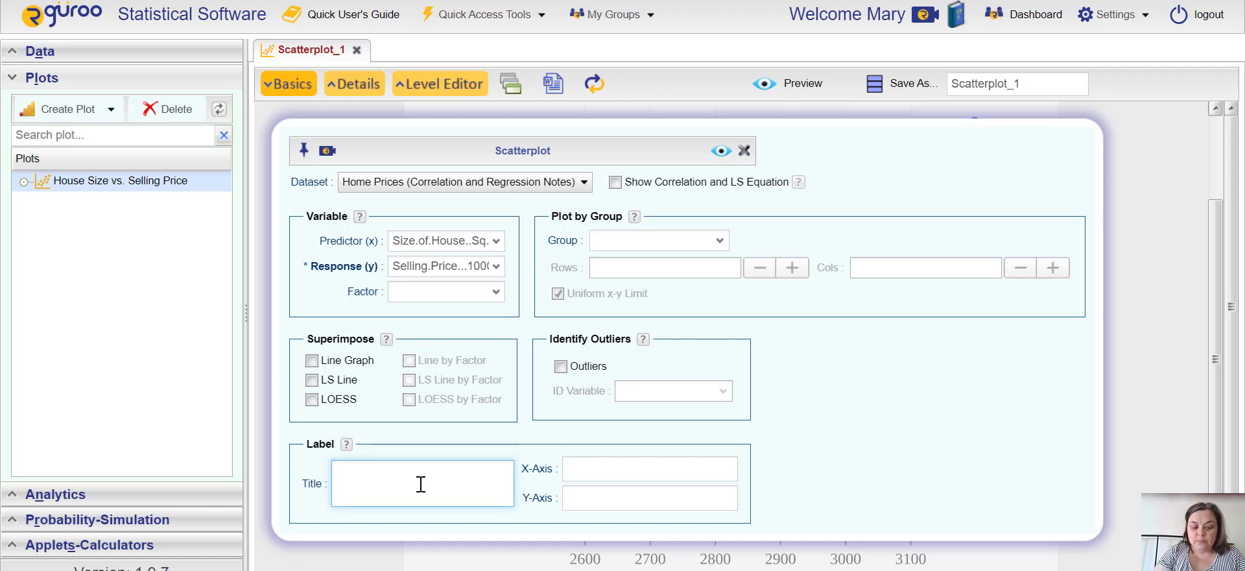
type("H")
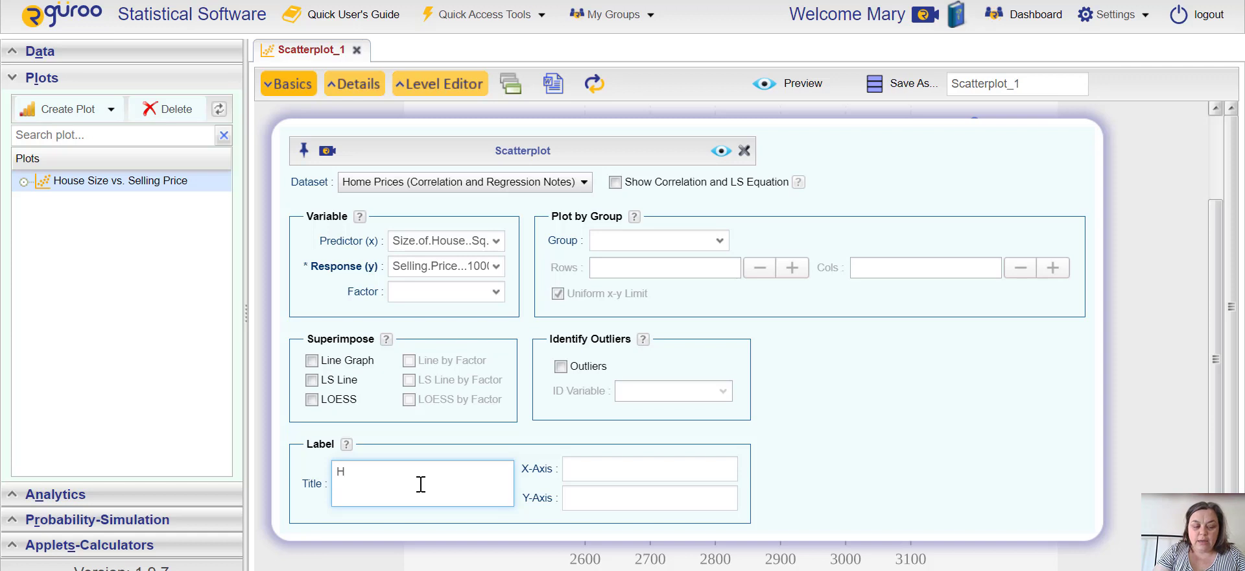
type("ouse Size")
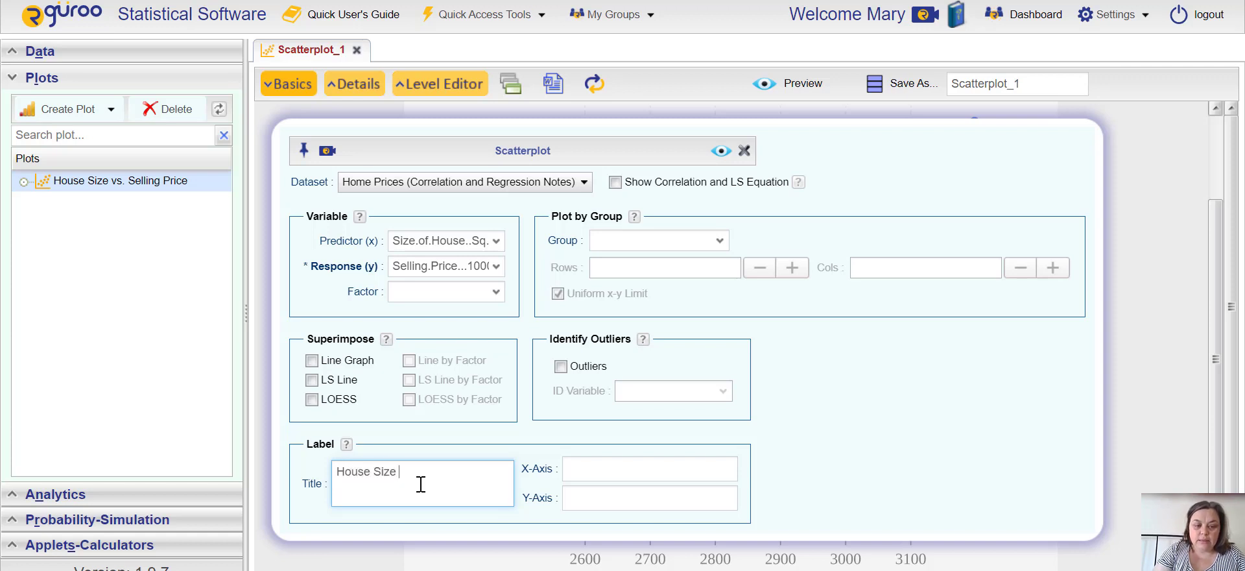
type(" vs. Sell")
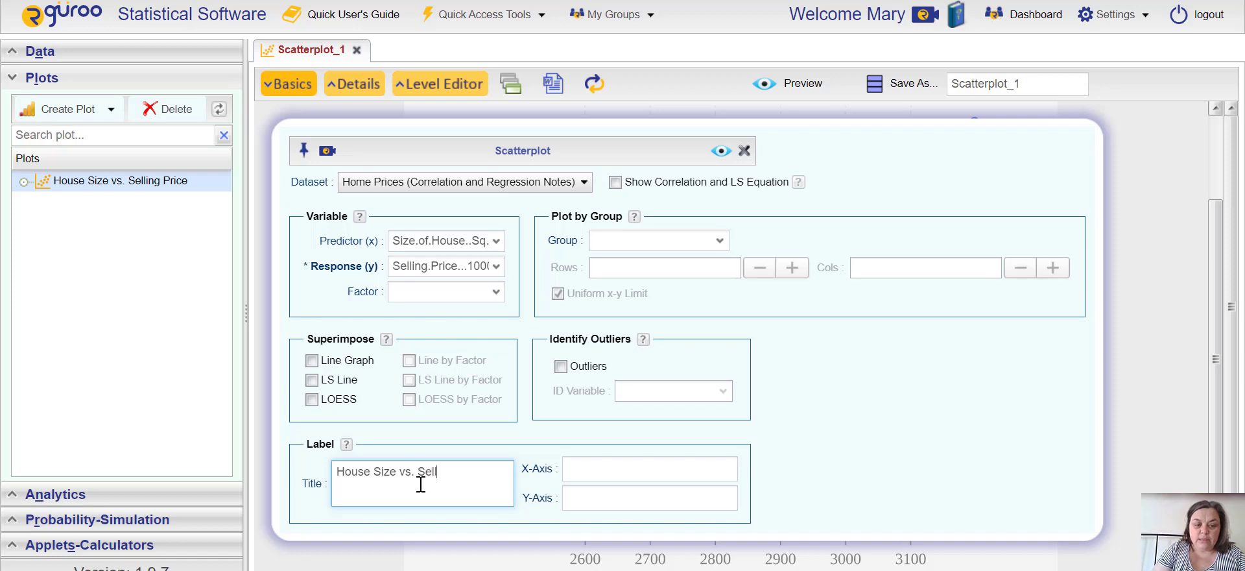
type("ing Price")
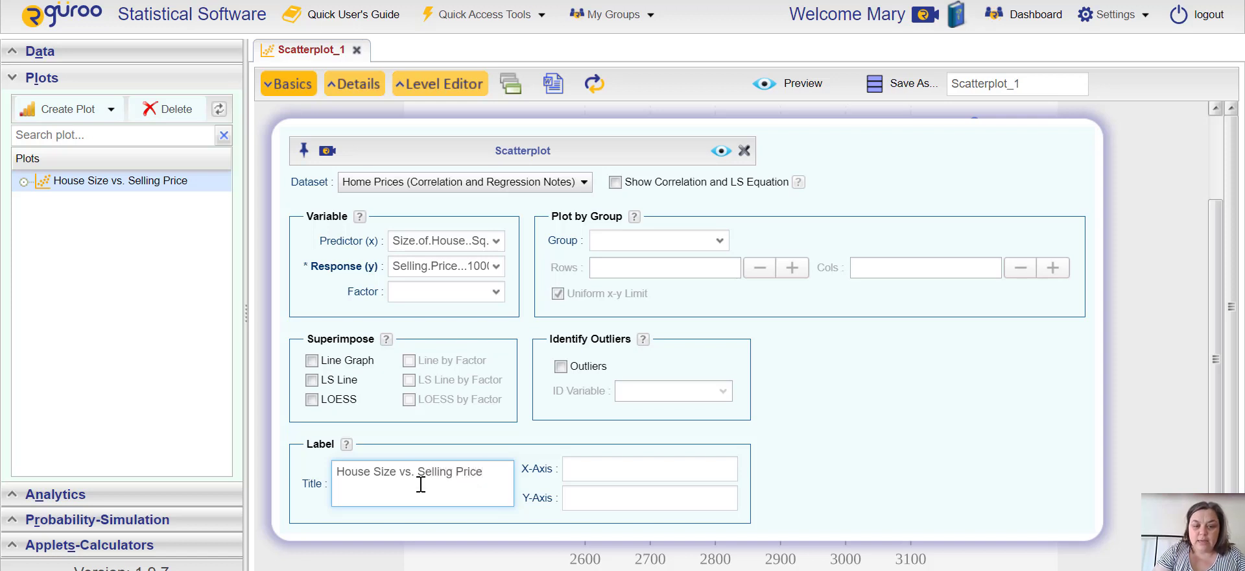
Label the scatterplot's x-axis "House Size (Square Feet)".
key("Tab")
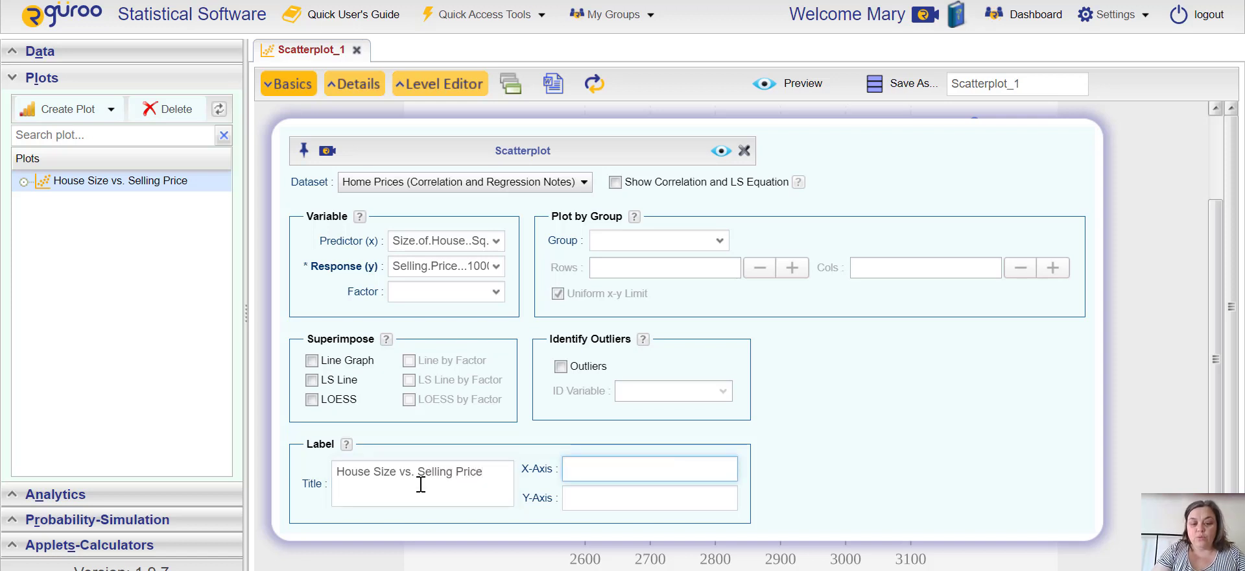
type("House Si")
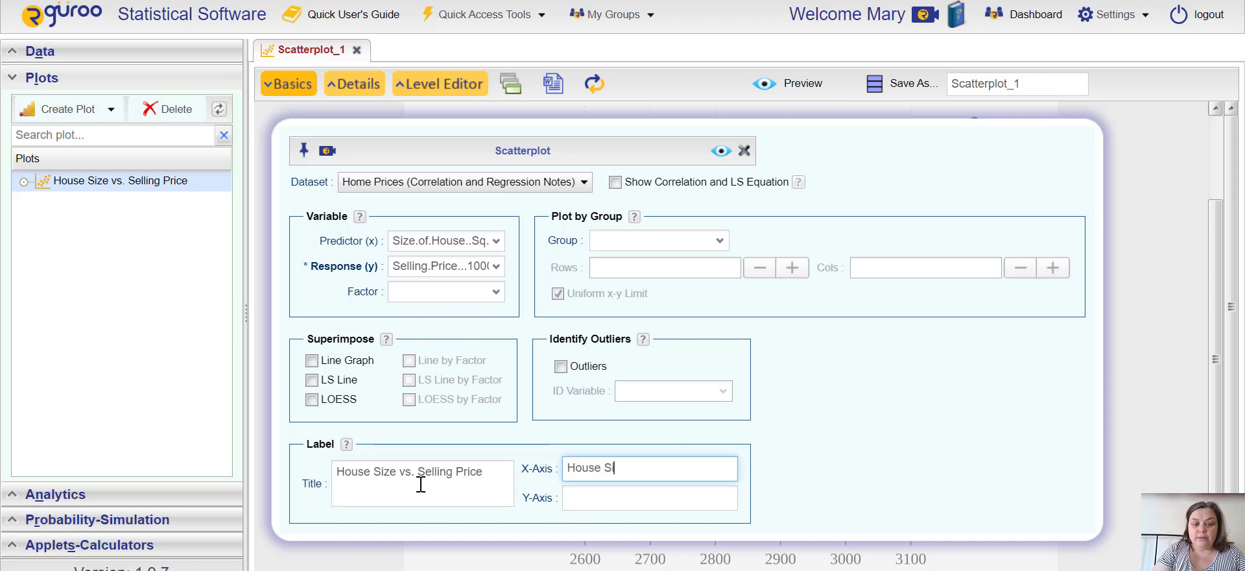
type("ze (")
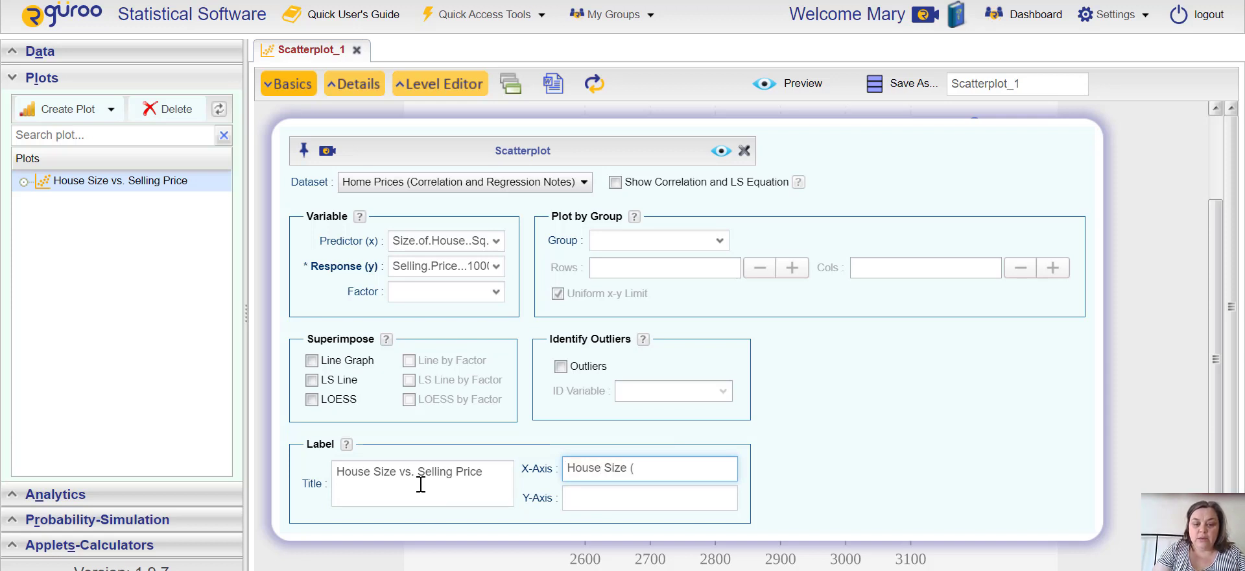
type("Square")
key("BackSpace")
key("BackSpace")
type("are ")
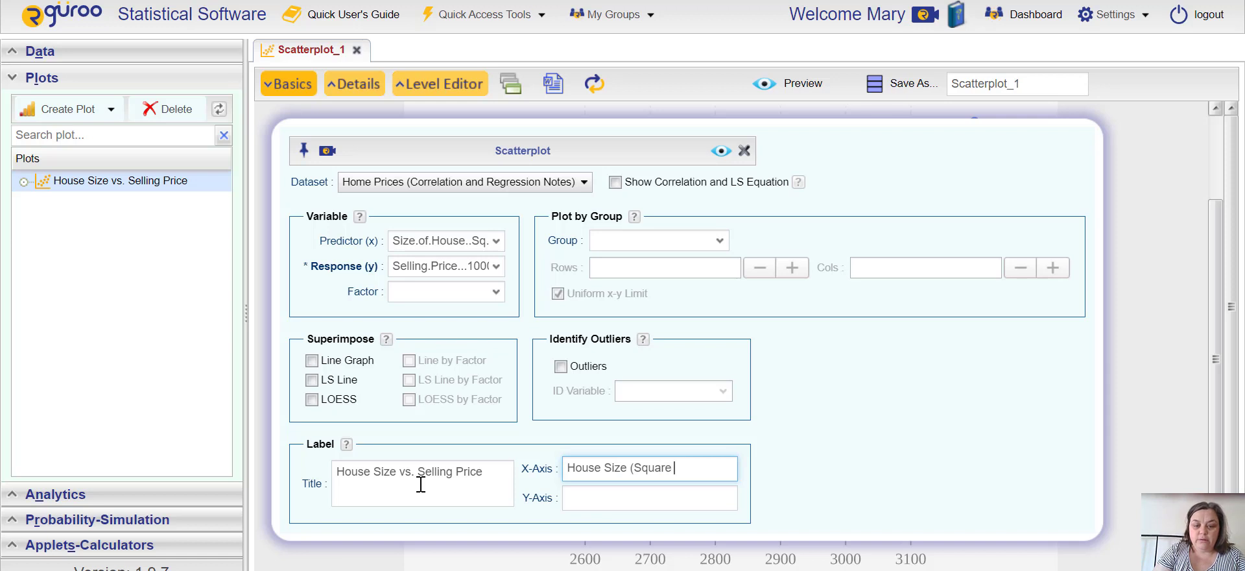
type("Feet)")
Label the y-axis "Selling Price (in Thousands)" and preview the scatterplot with its custom title and axis labels.
key("Tab")
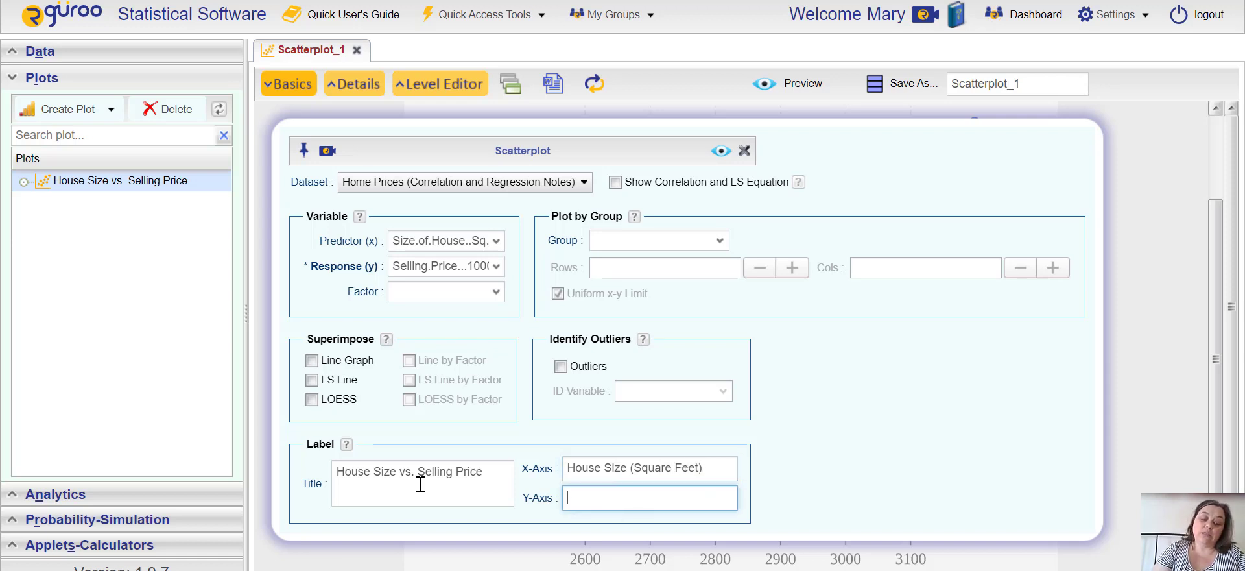
type("Selling P")
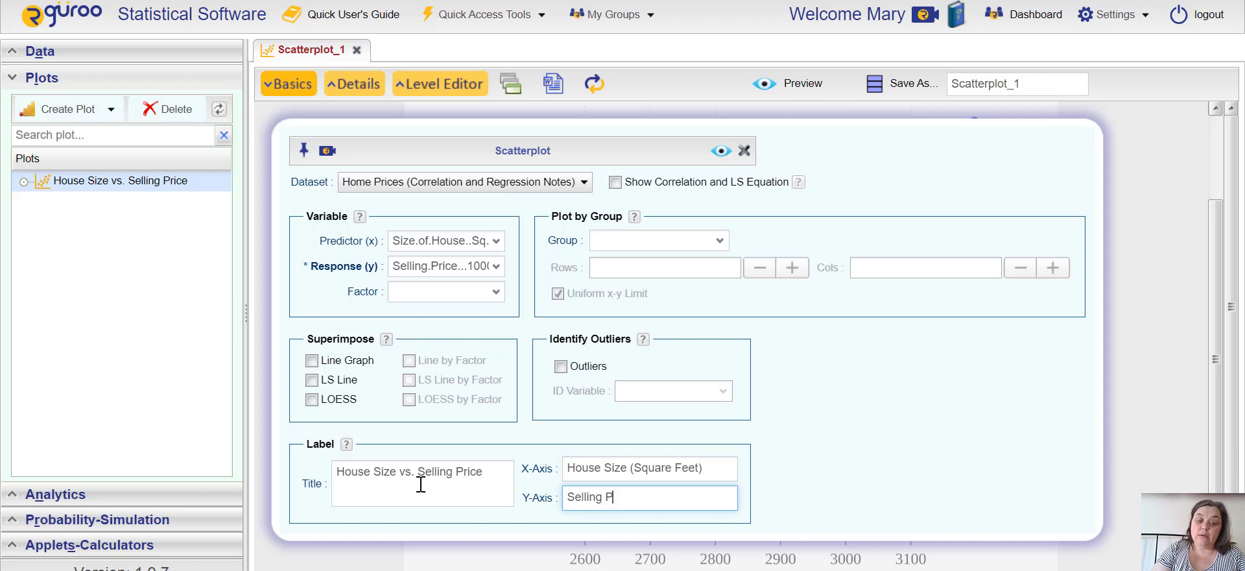
type("rice(")
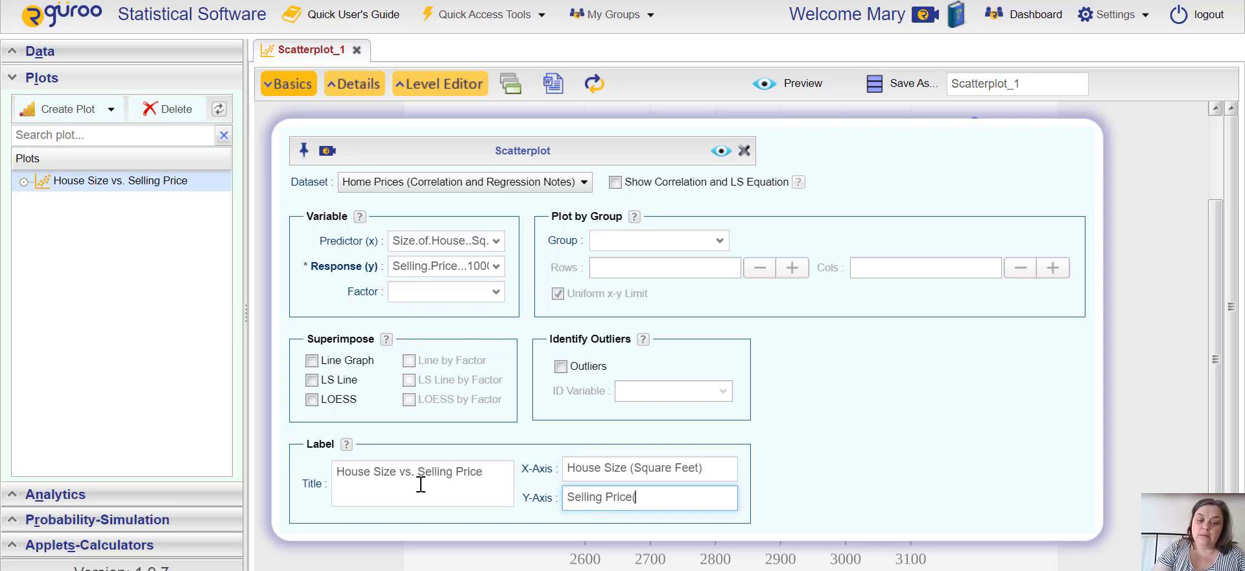
key("BackSpace")
type("(in Thou")
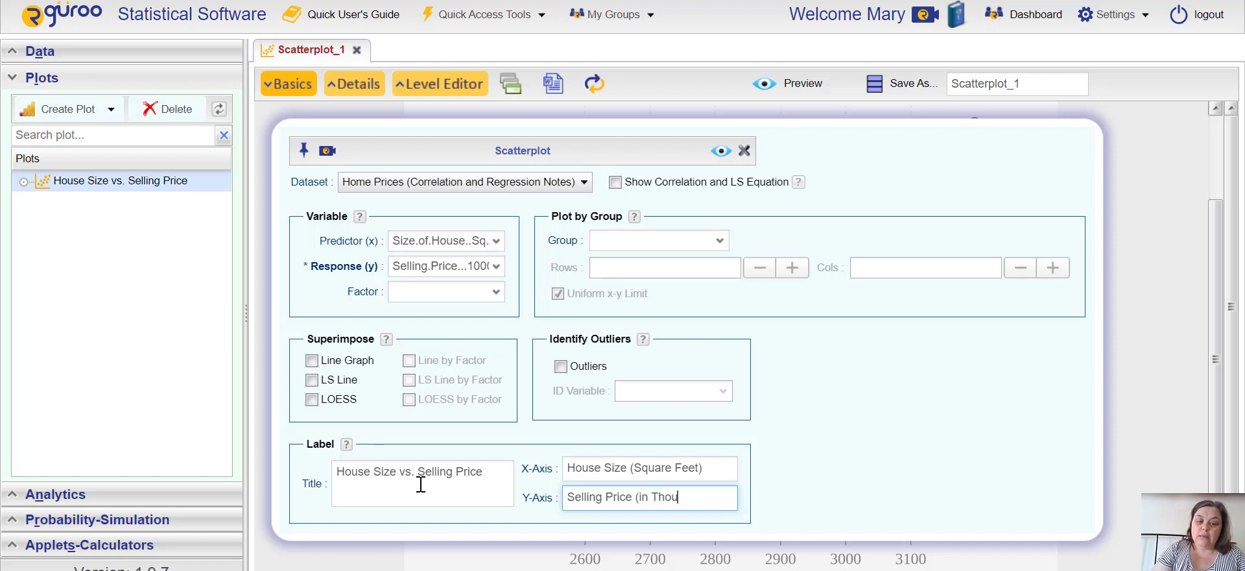
type("san")
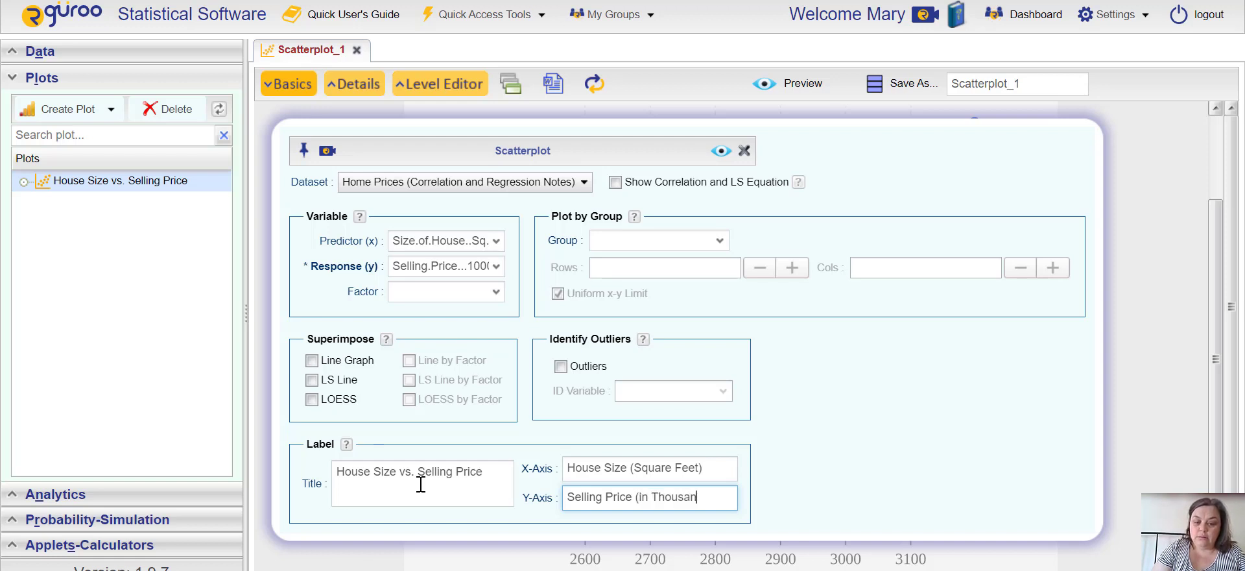
type("ds)")
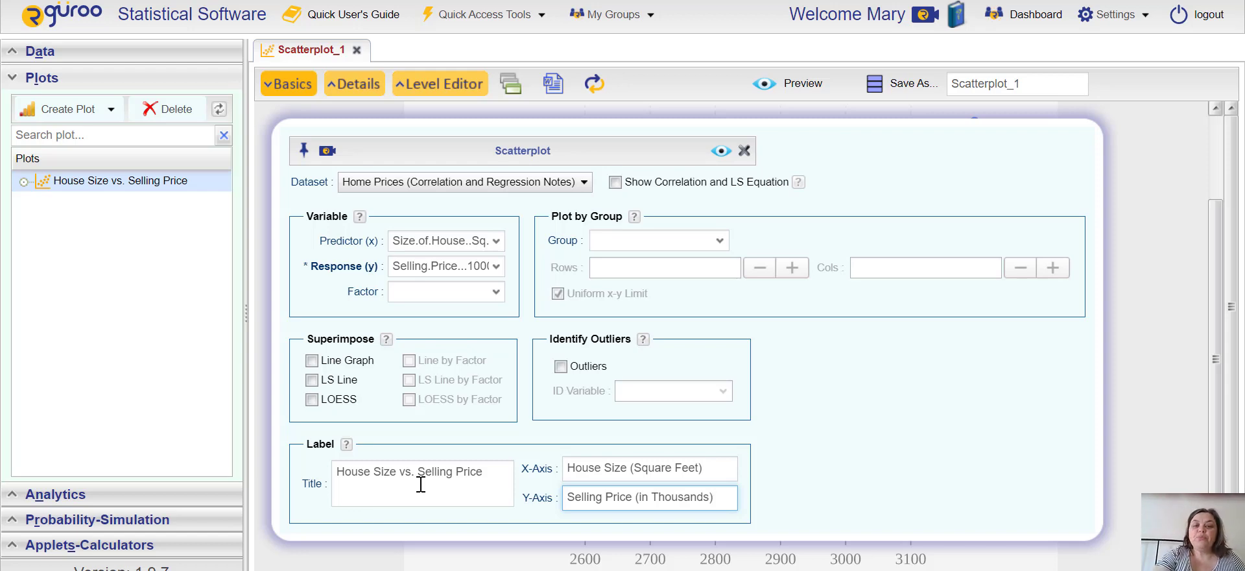
key("Return")
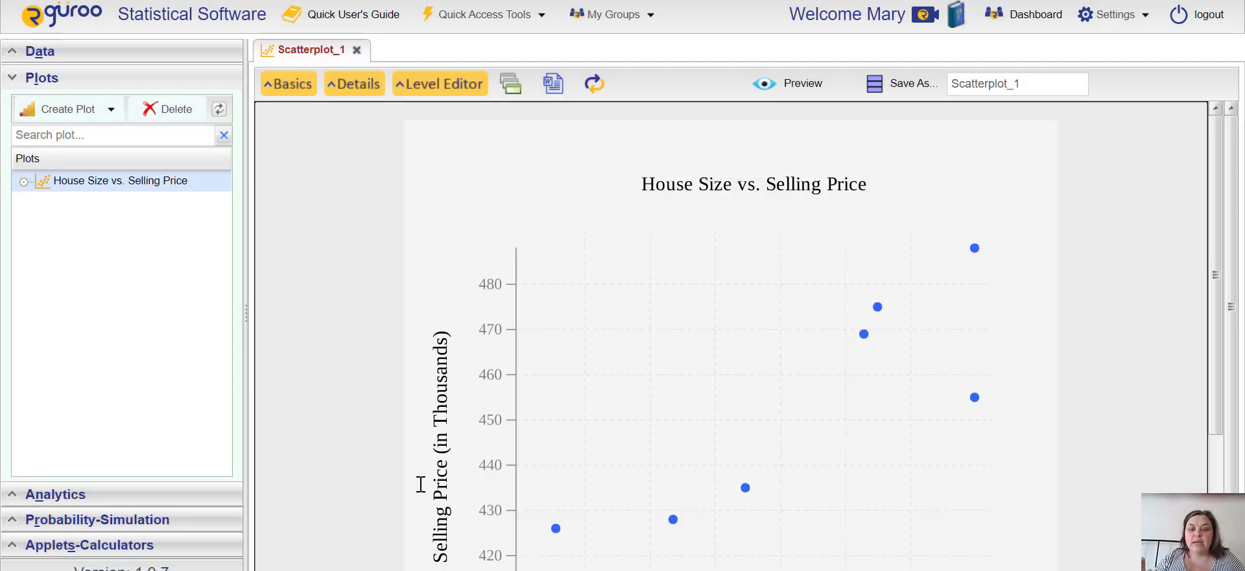
scroll(420, 484, "down", 3)
scroll(420, 484, "up", 1)
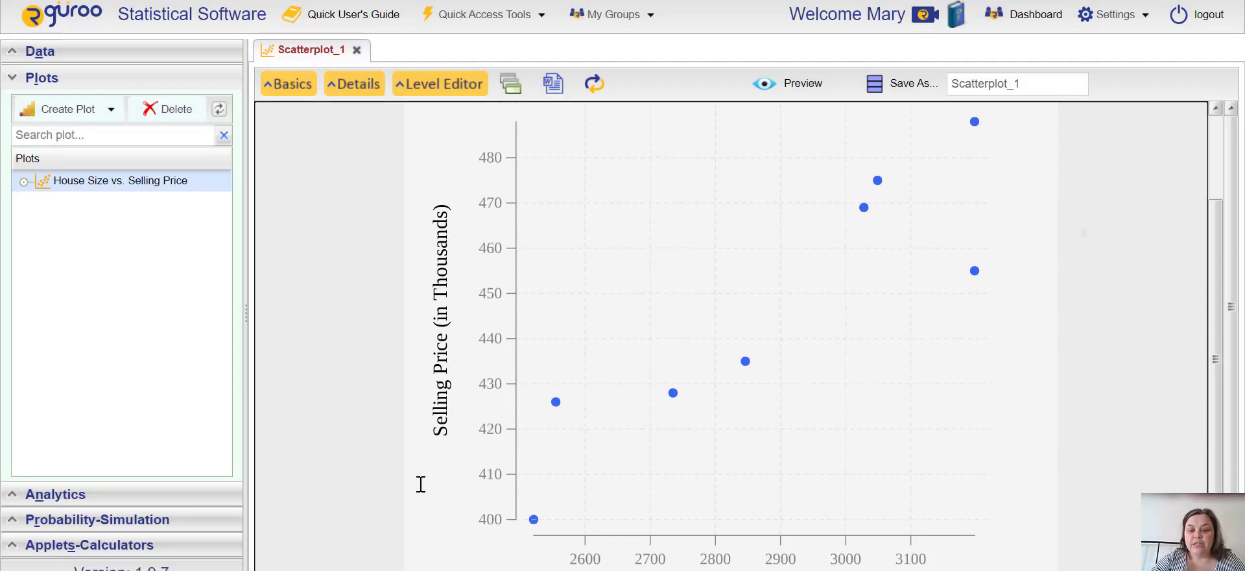
scroll(420, 484, "up", 2)
scroll(420, 484, "down", 3)
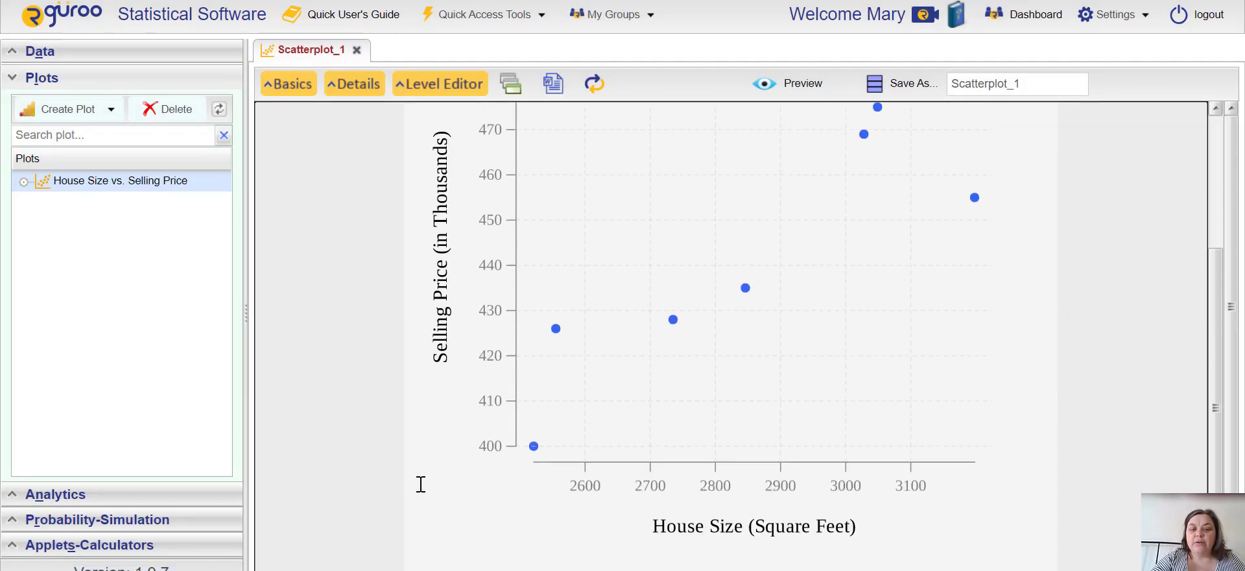
scroll(420, 484, "up", 3)
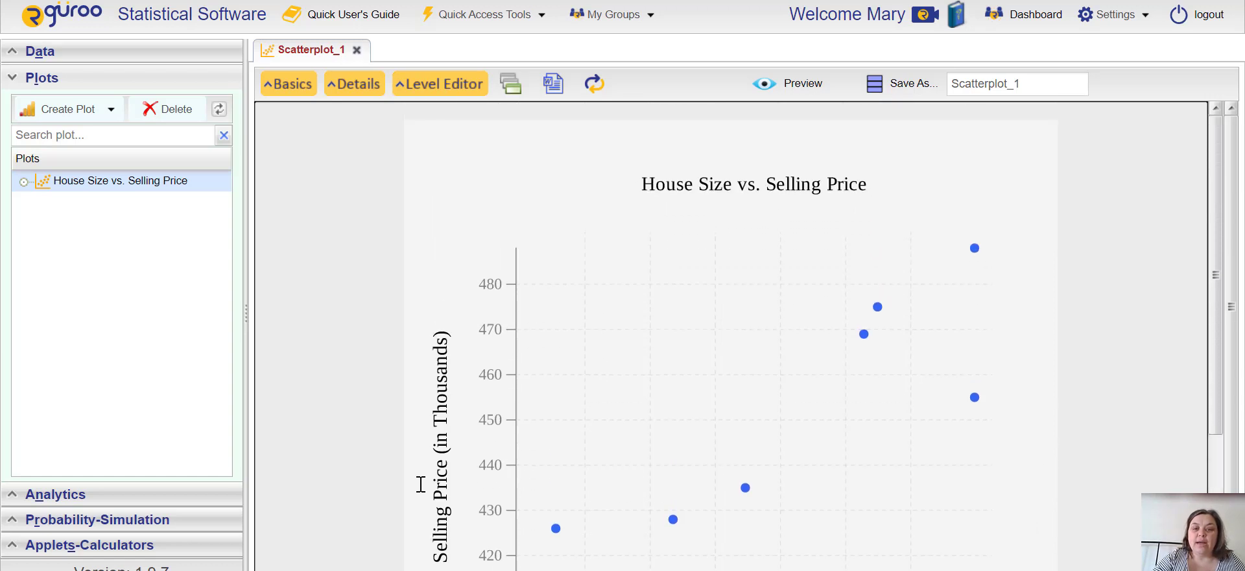
Enable the correlation and LS equation display and superimpose the LS line in the scatterplot's basic settings.
key("alt+b")
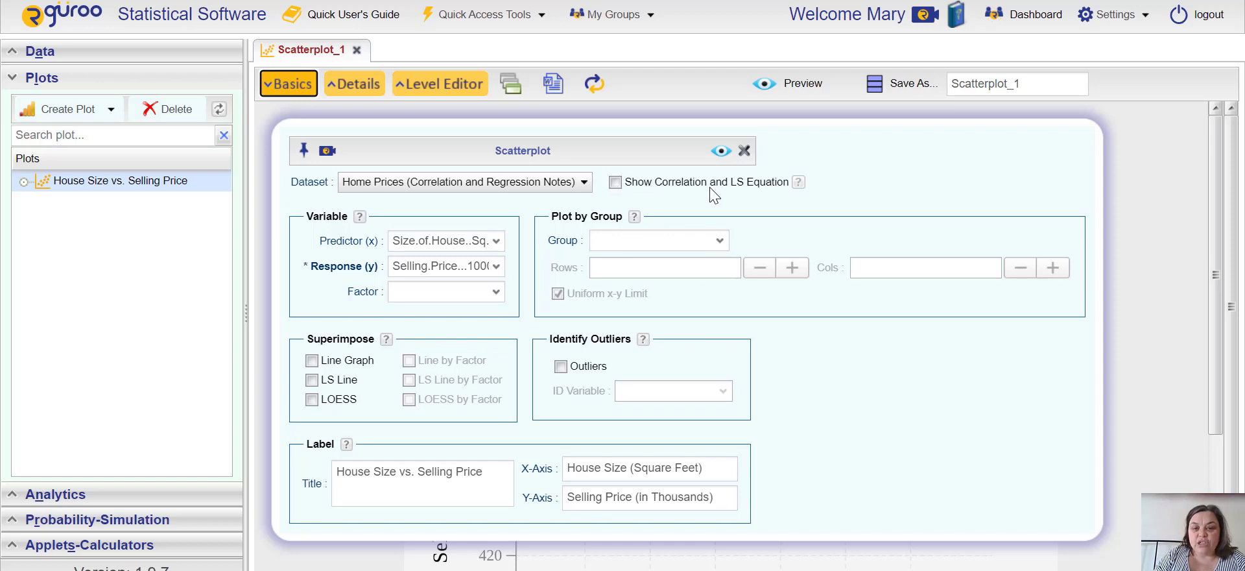
left_click(615, 183)
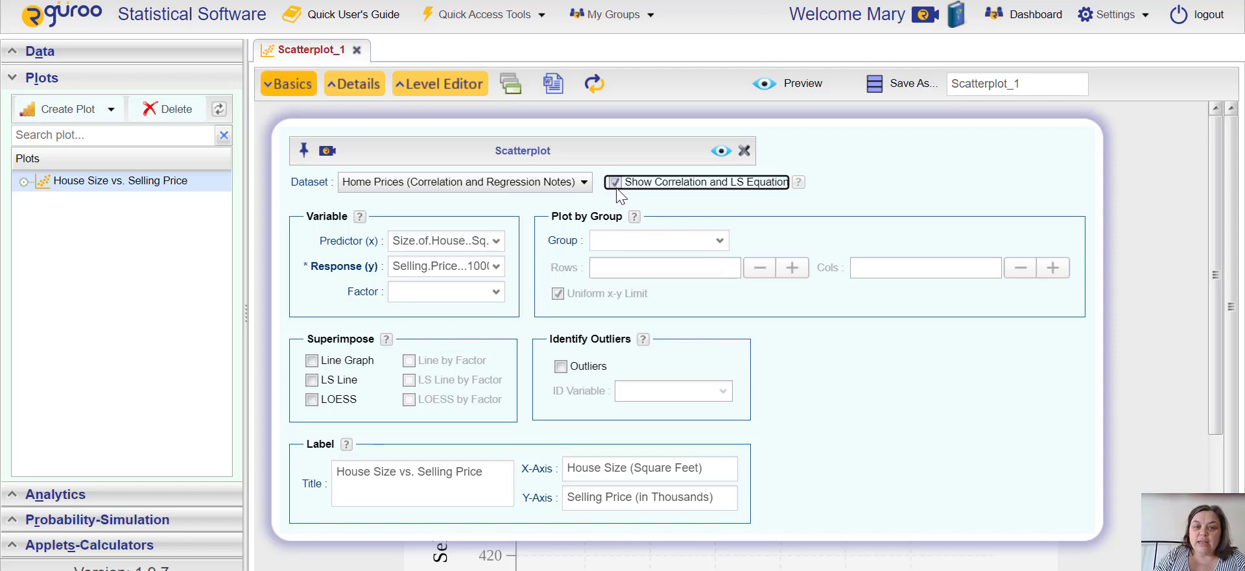
left_click(310, 380)
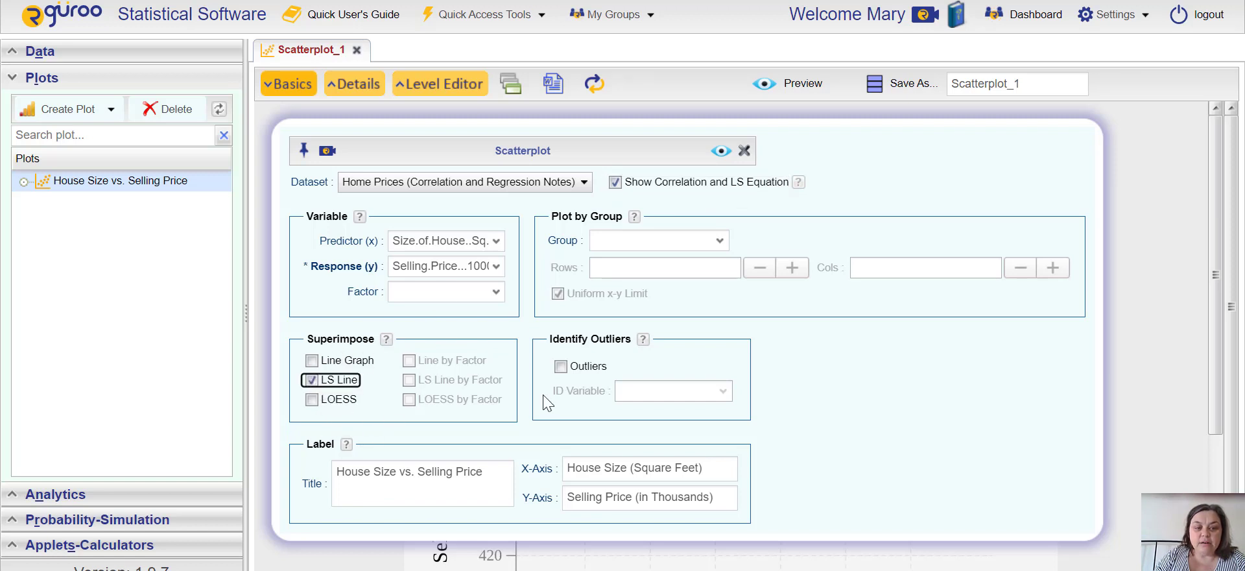
Preview the scatterplot with its LS line and highlight the least squares equation above the plot.
left_click(724, 153)
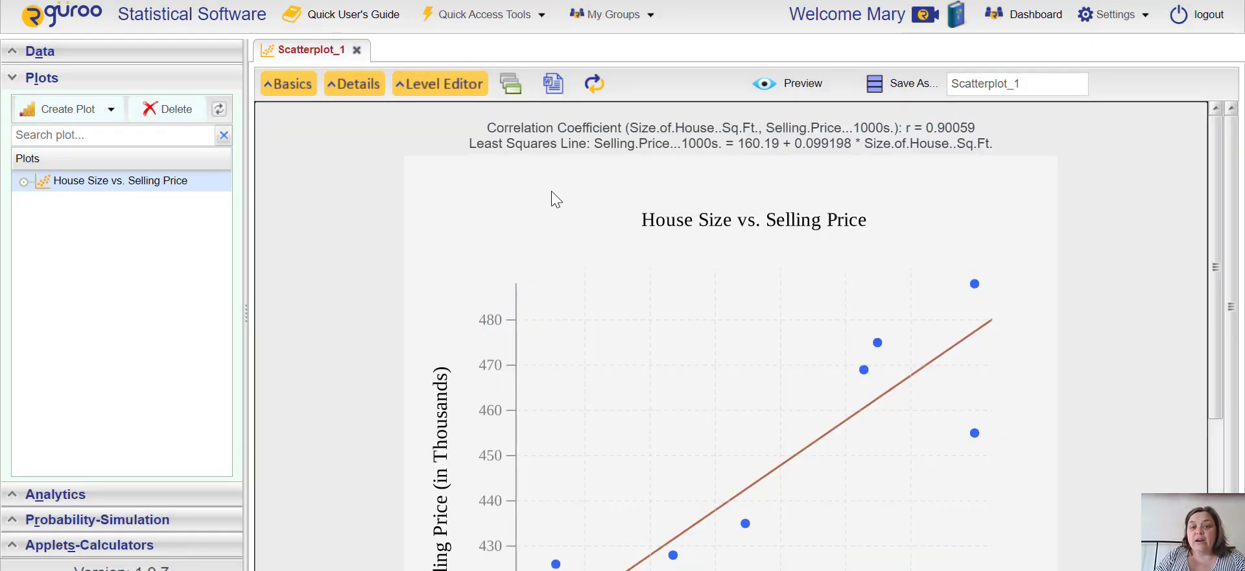
scroll(880, 494, "down", 4)
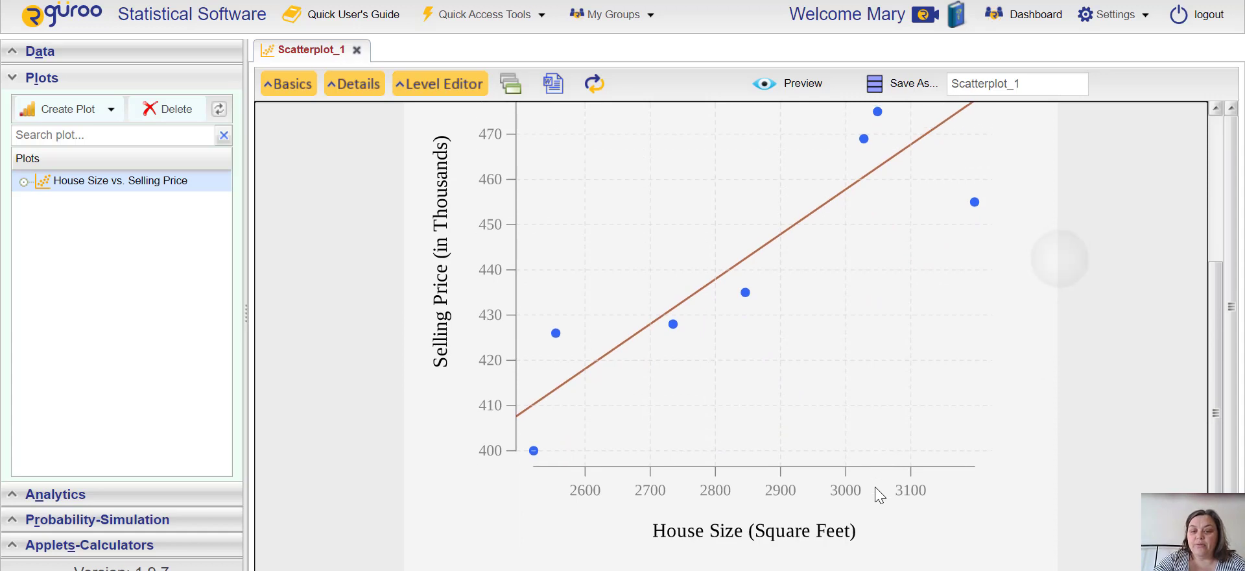
scroll(879, 494, "up", 4)
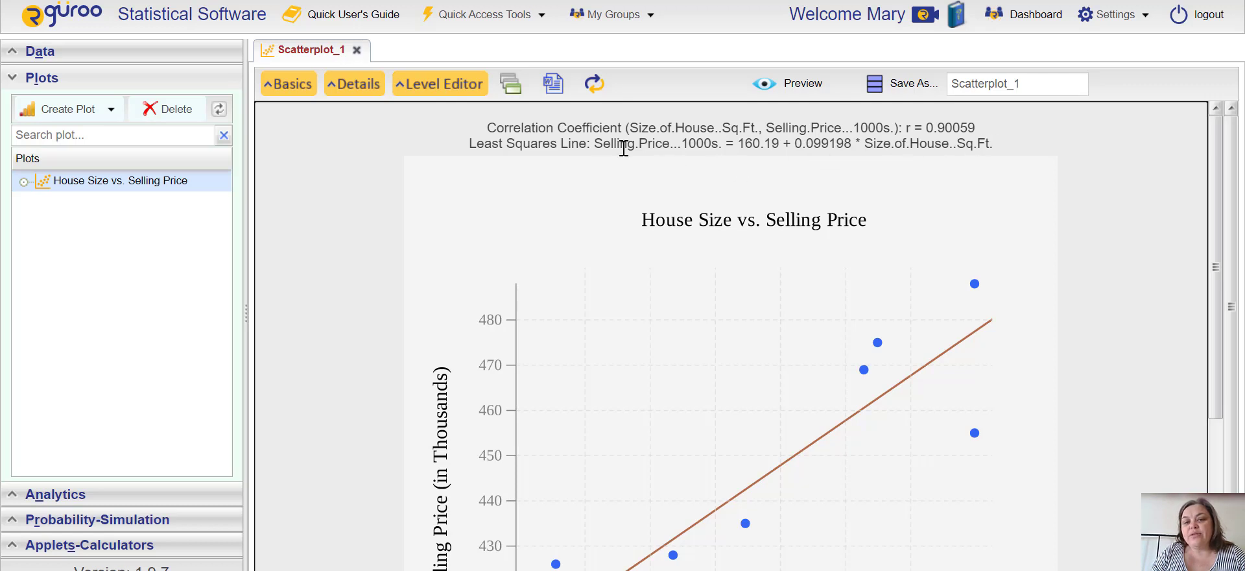
left_click_drag(595, 144, 995, 144)
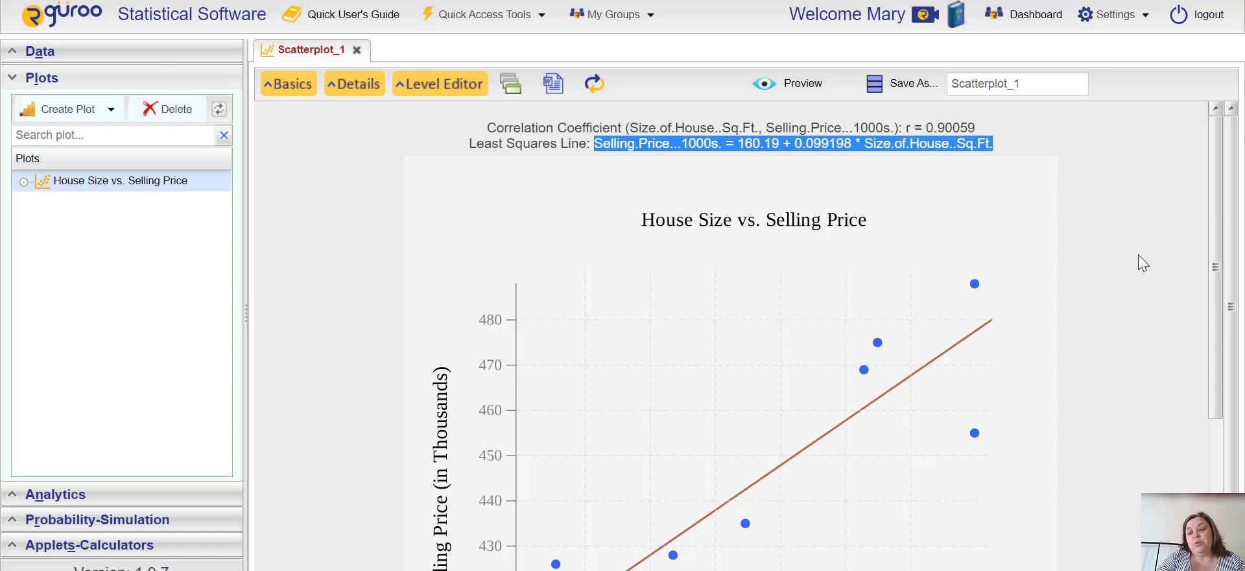
Close the current scatterplot without saving and create a new one from the "Home Prices (Correlation and Regression Notes)" dataset.
left_click(356, 50)
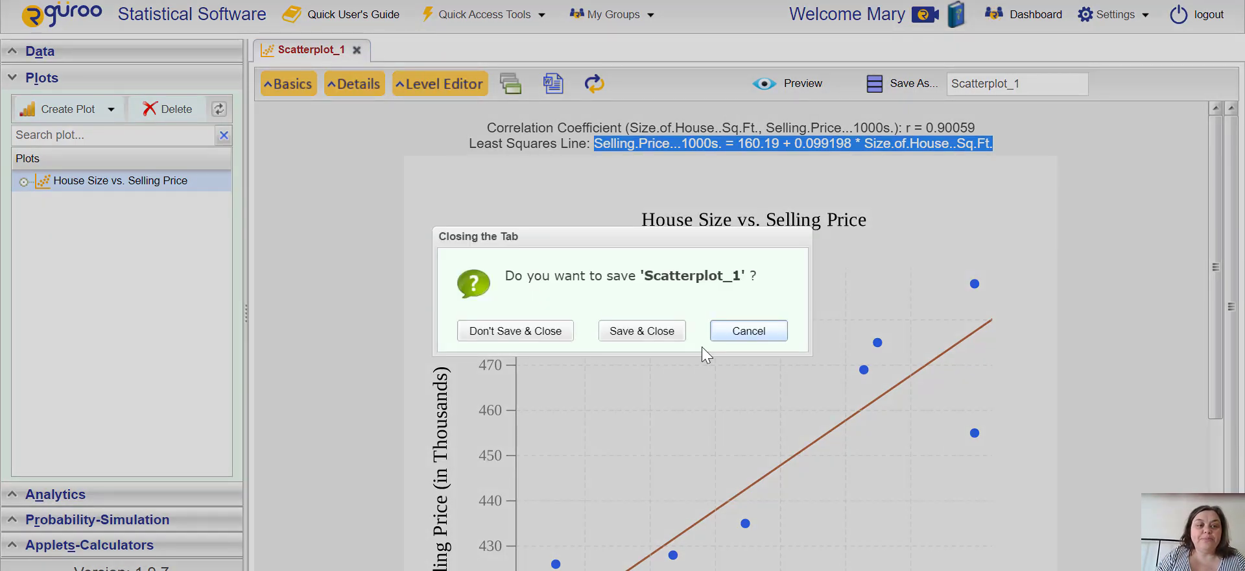
left_click(541, 332)
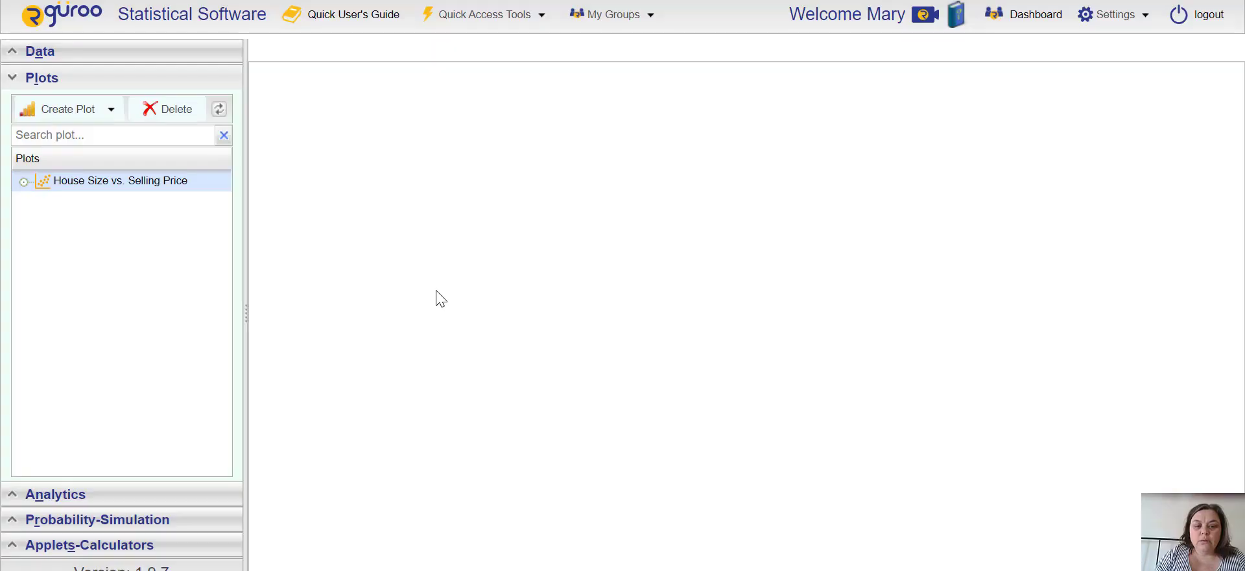
left_click(108, 111)
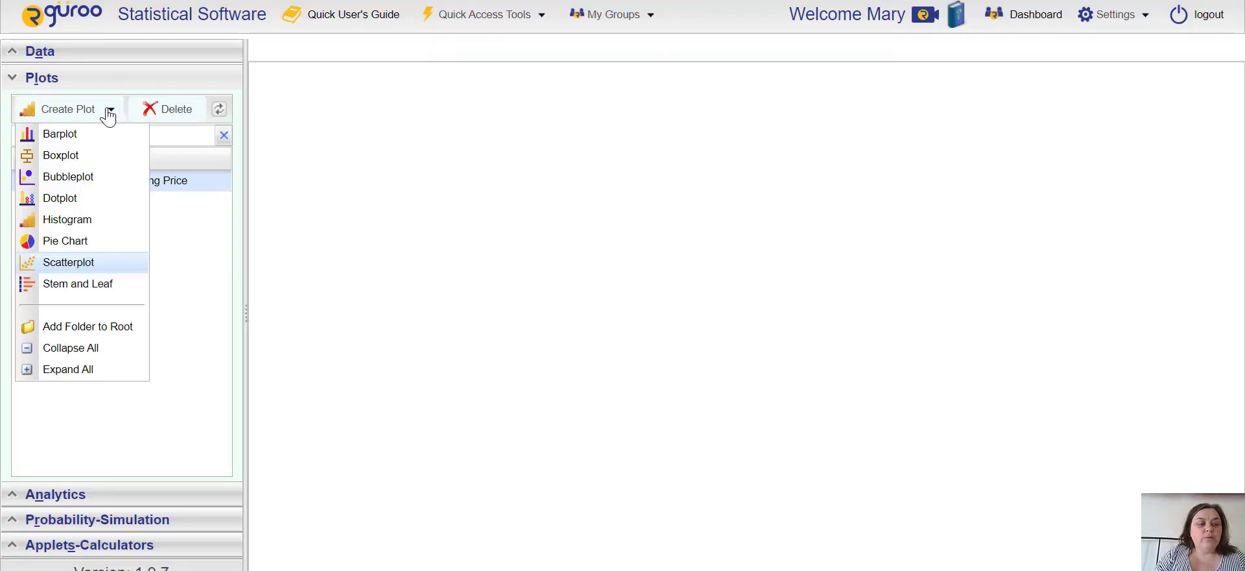
left_click(68, 262)
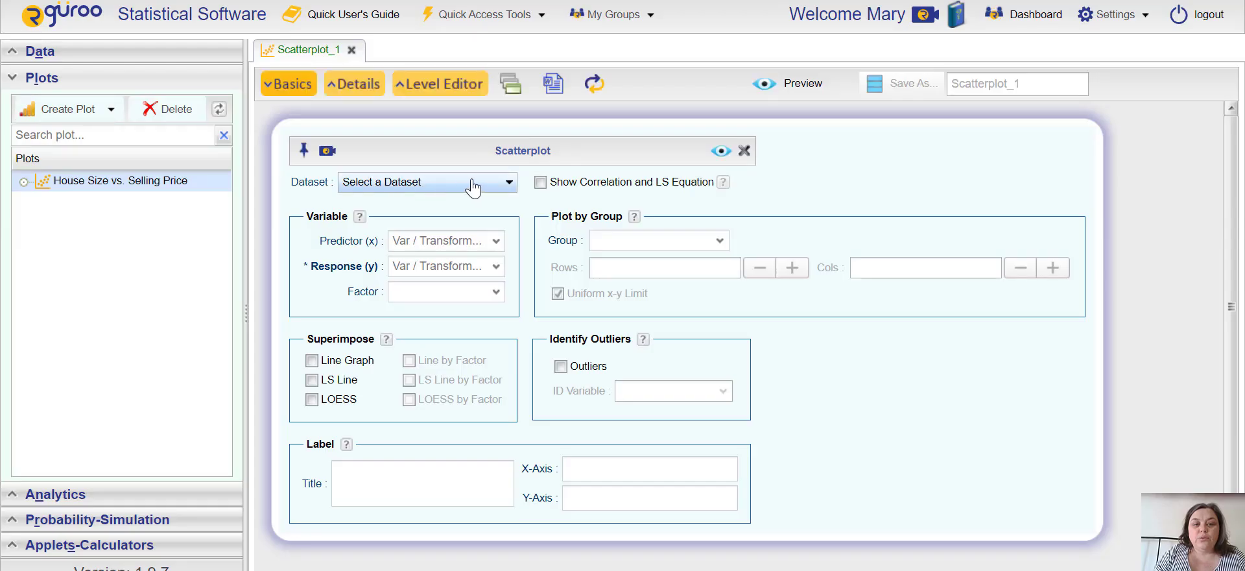
left_click(476, 183)
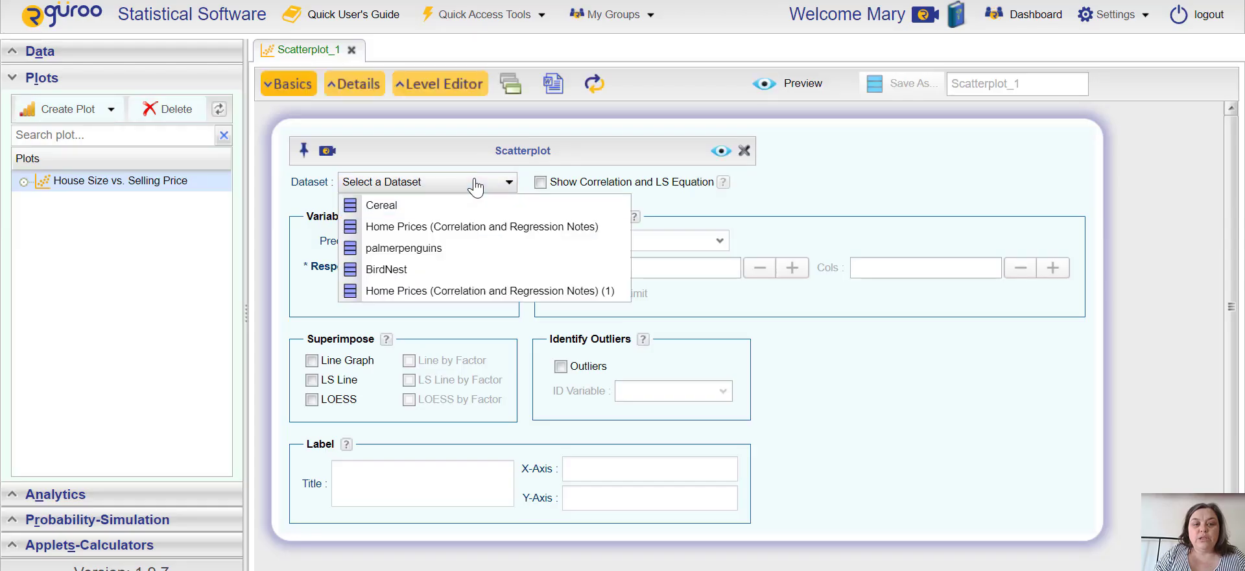
left_click(454, 226)
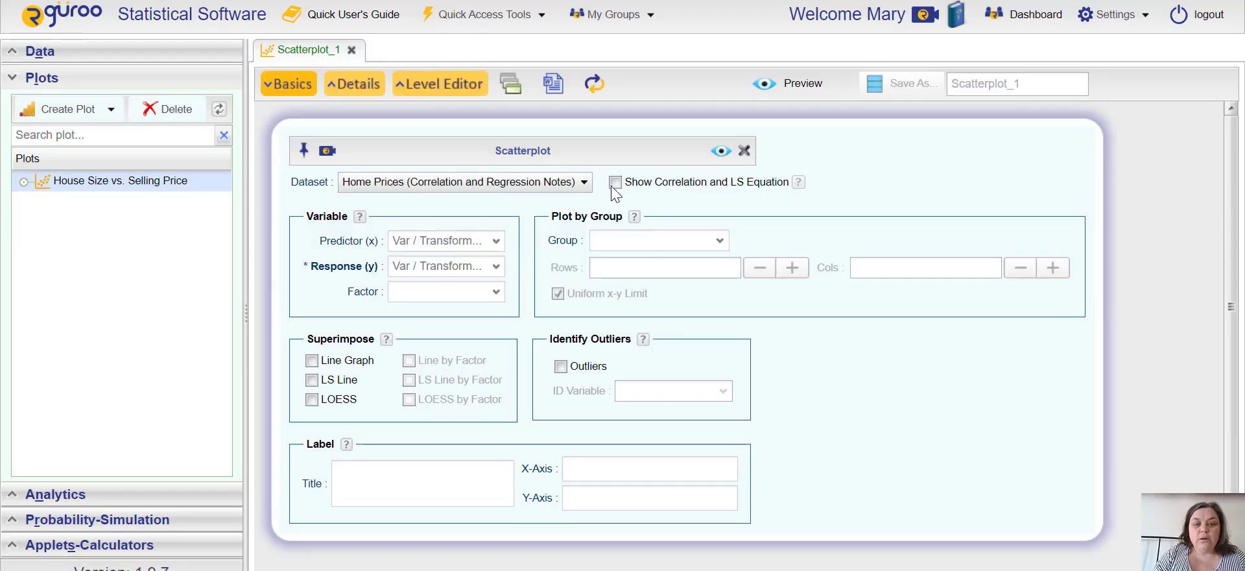
Set predictor Size.of.House..Sq.Ft. and response Selling.Price...1000s., and enable the correlation and LS equation display and the LS line.
left_click(495, 244)
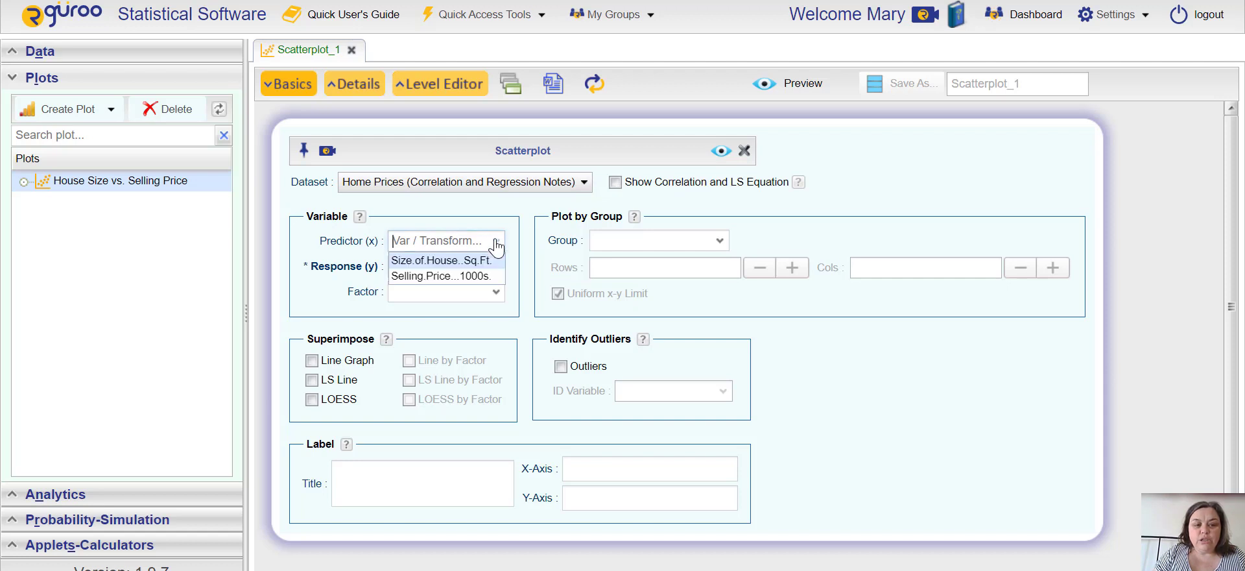
left_click(493, 260)
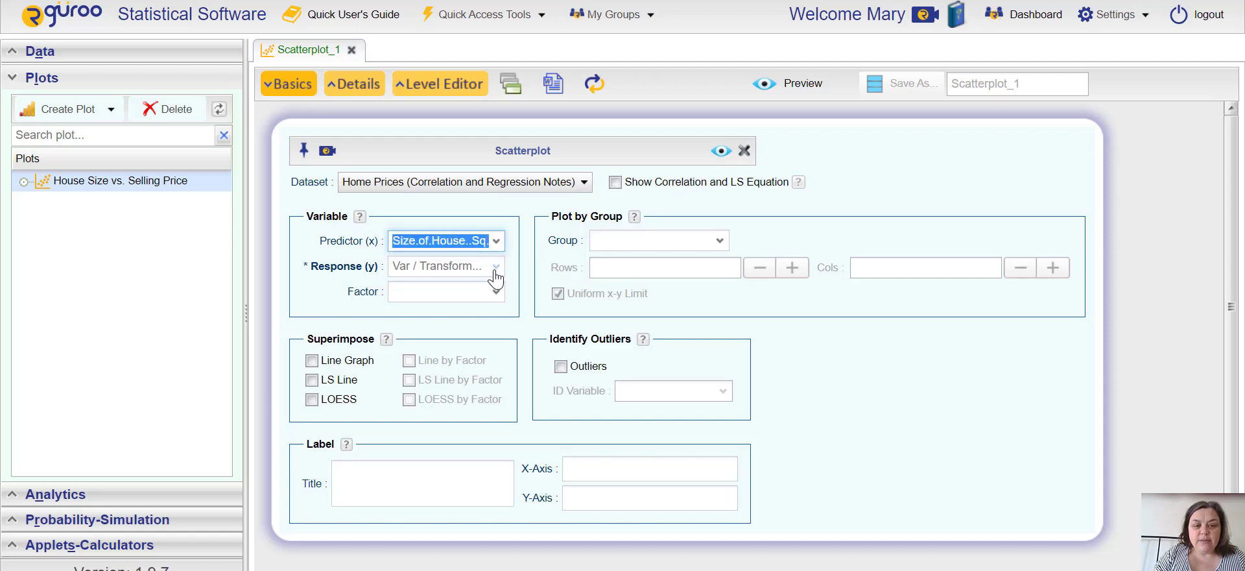
left_click(494, 272)
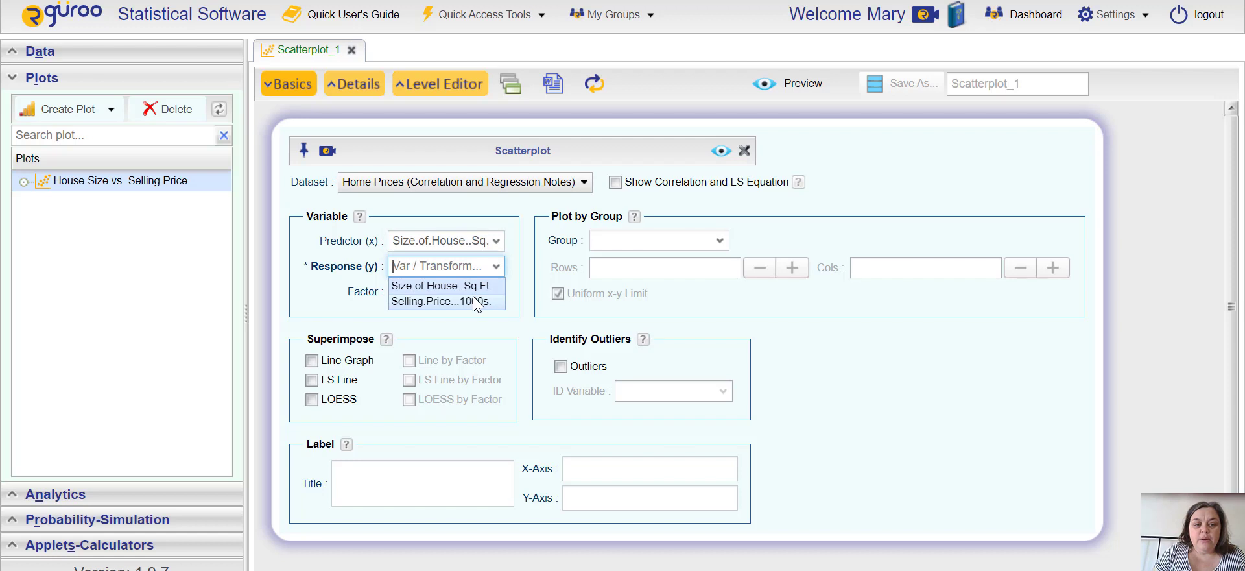
left_click(477, 302)
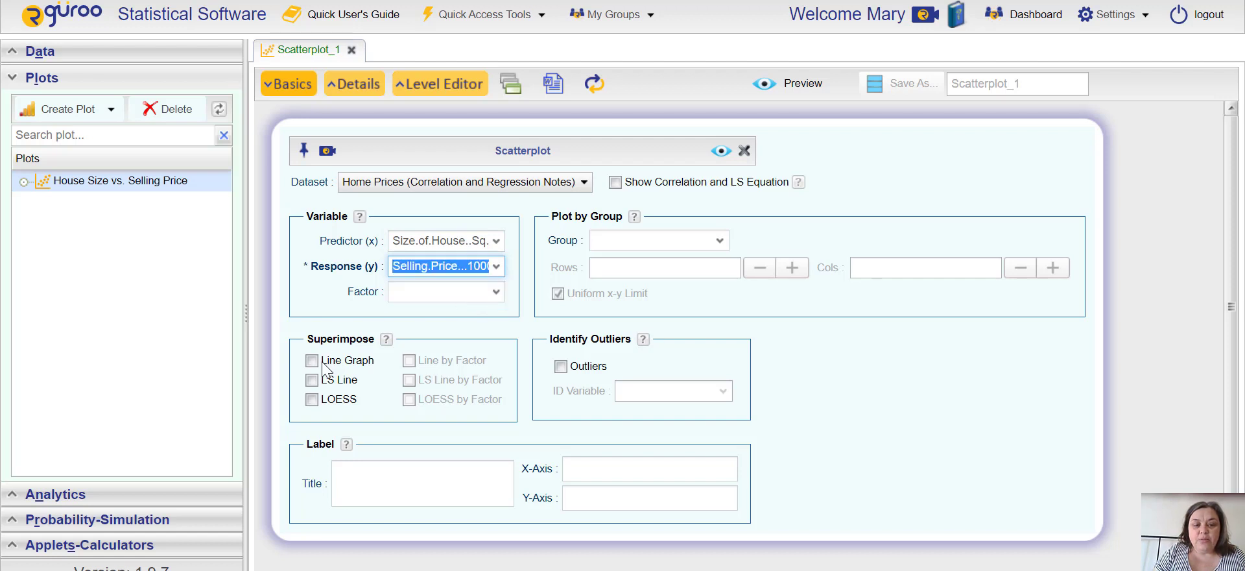
left_click(615, 183)
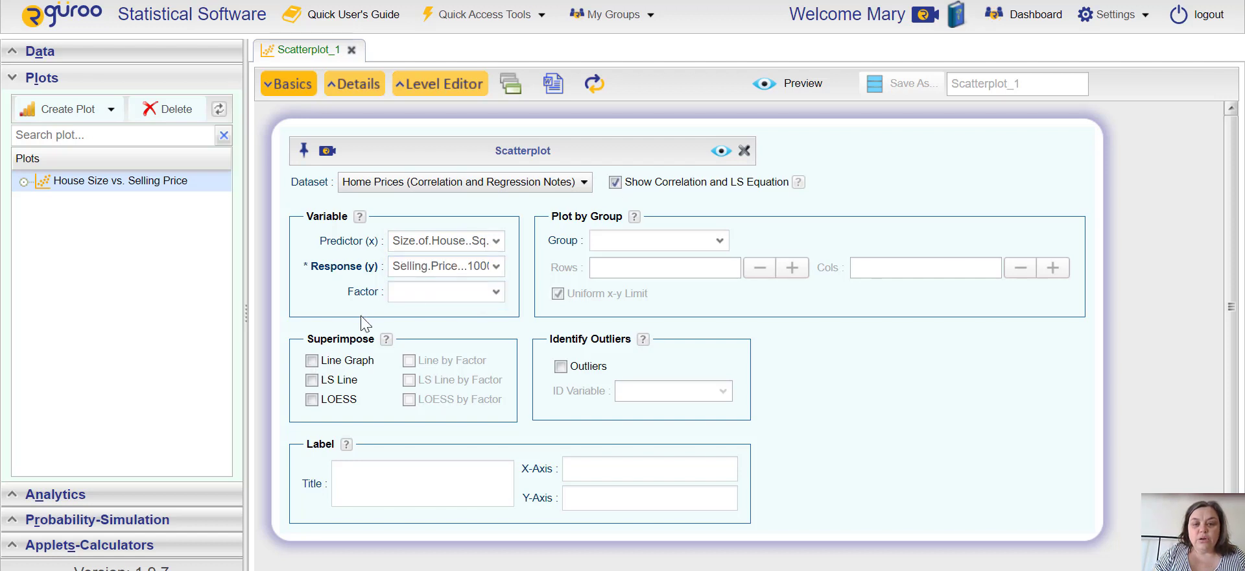
left_click(311, 380)
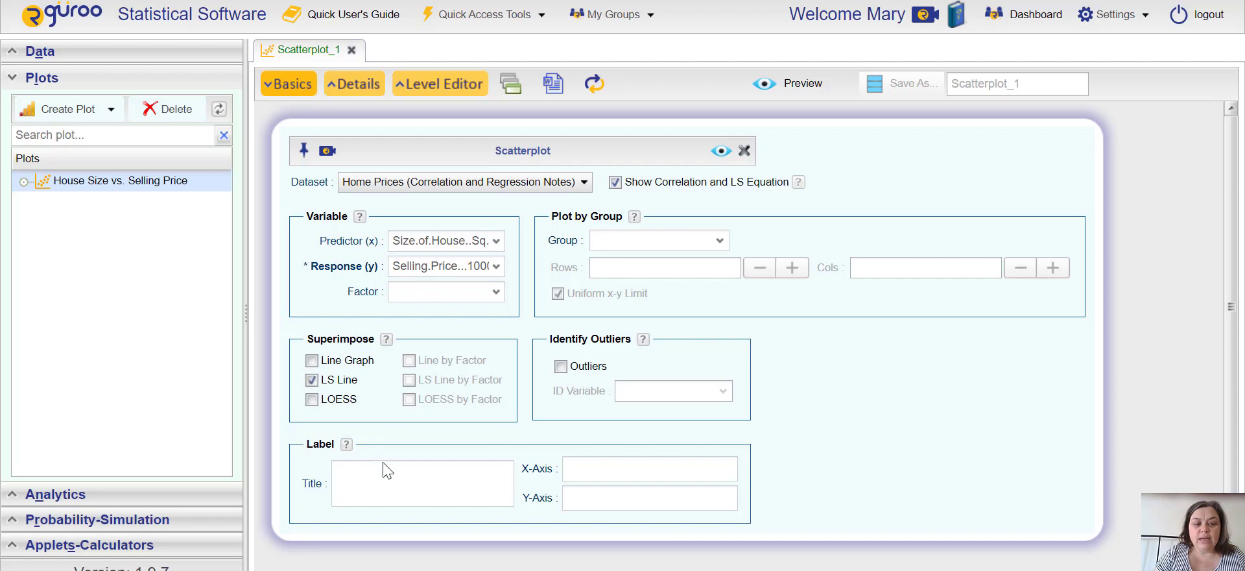
Title the new scatterplot "House Size Vs. Selling Price".
left_click(384, 480)
type("House")
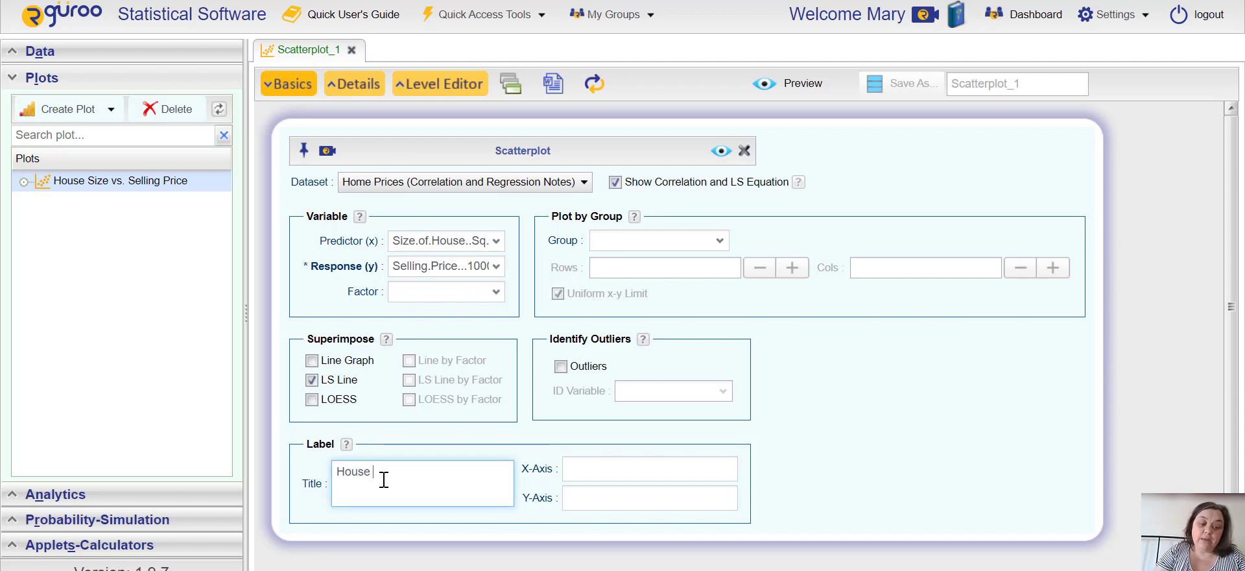
type(" PS")
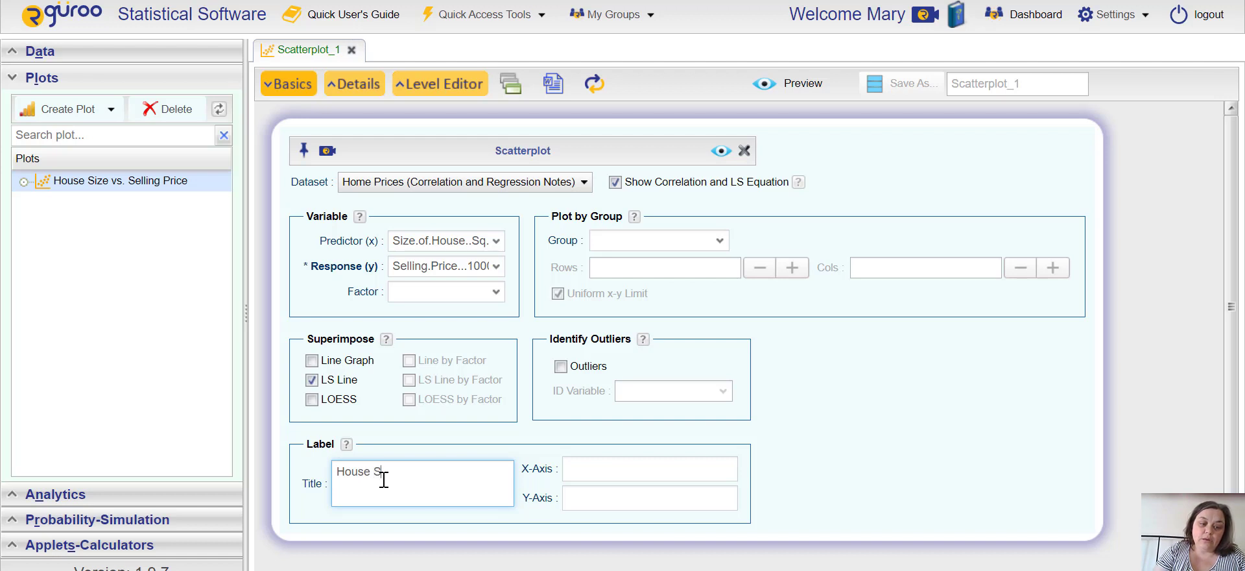
type("ize V")
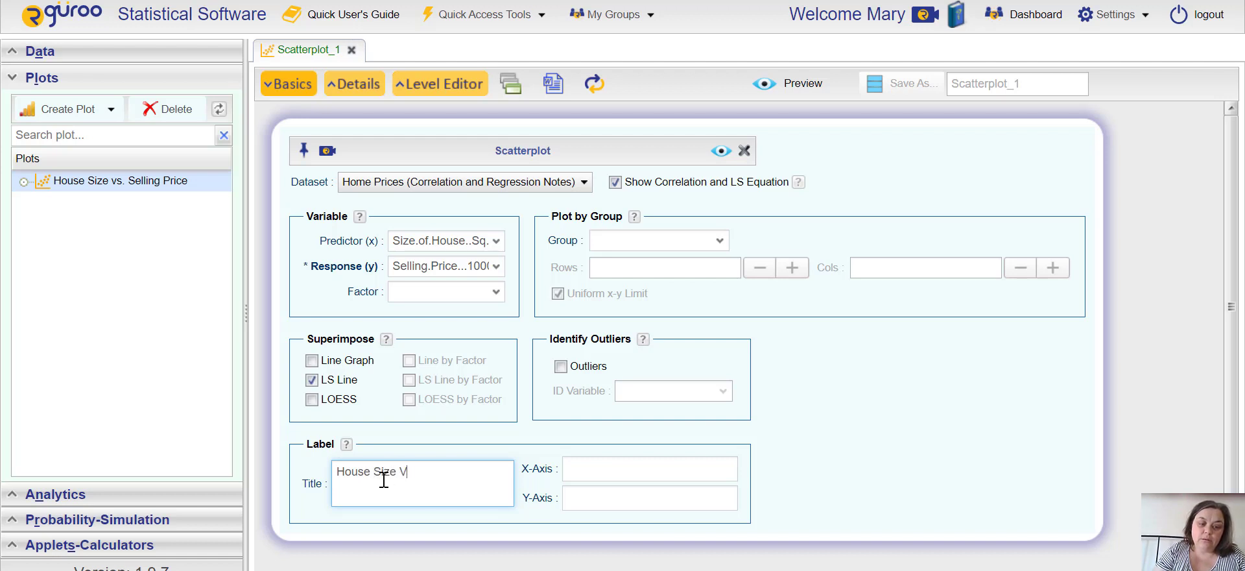
type("s. Selling Price")
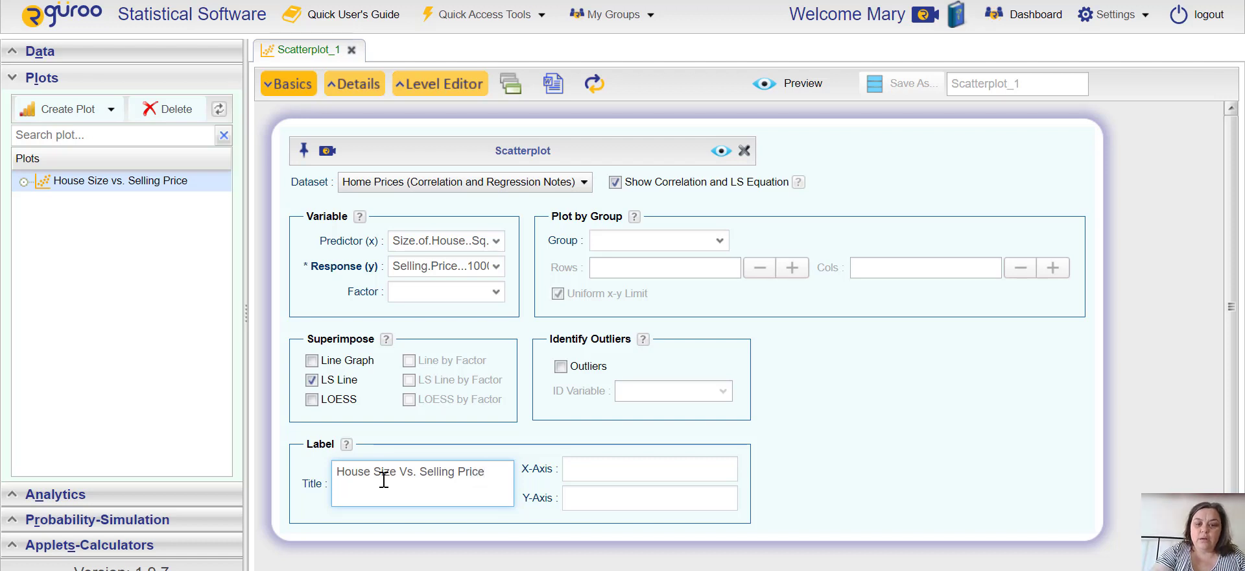
Label the new scatterplot's x-axis "Size (squre feet)".
key("Tab")
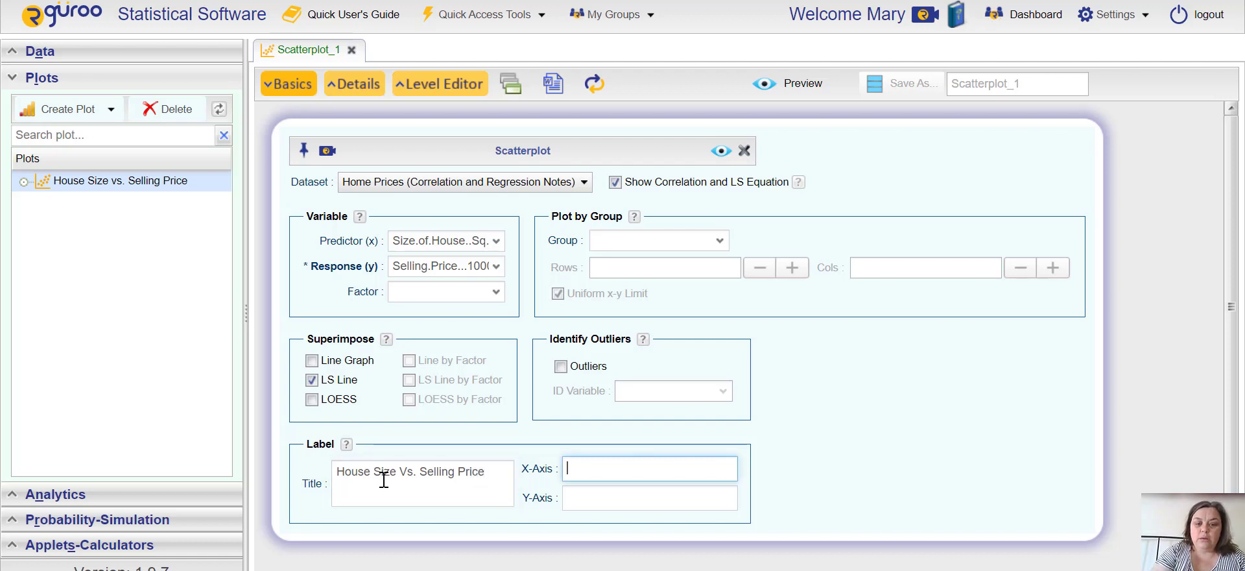
type("Size")
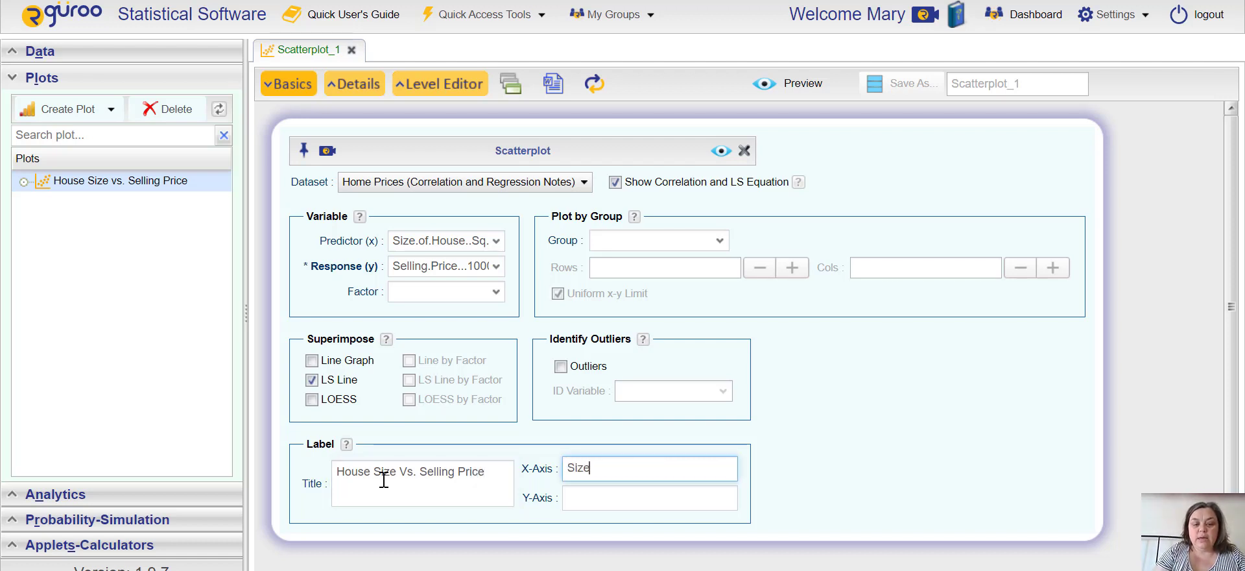
type(" (squ")
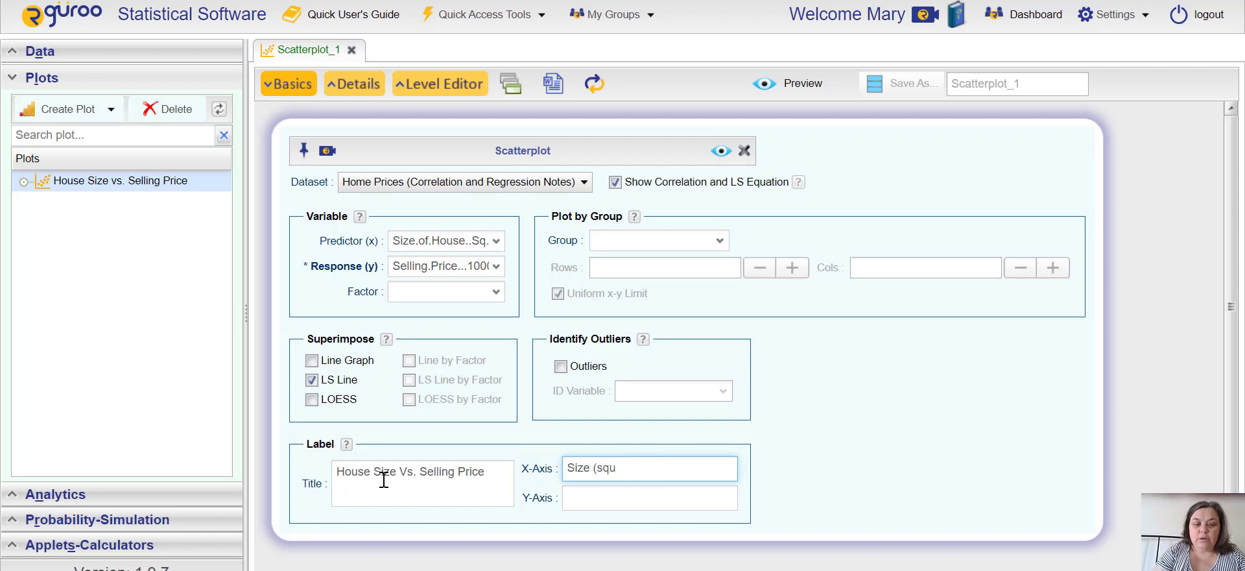
type("re feet)")
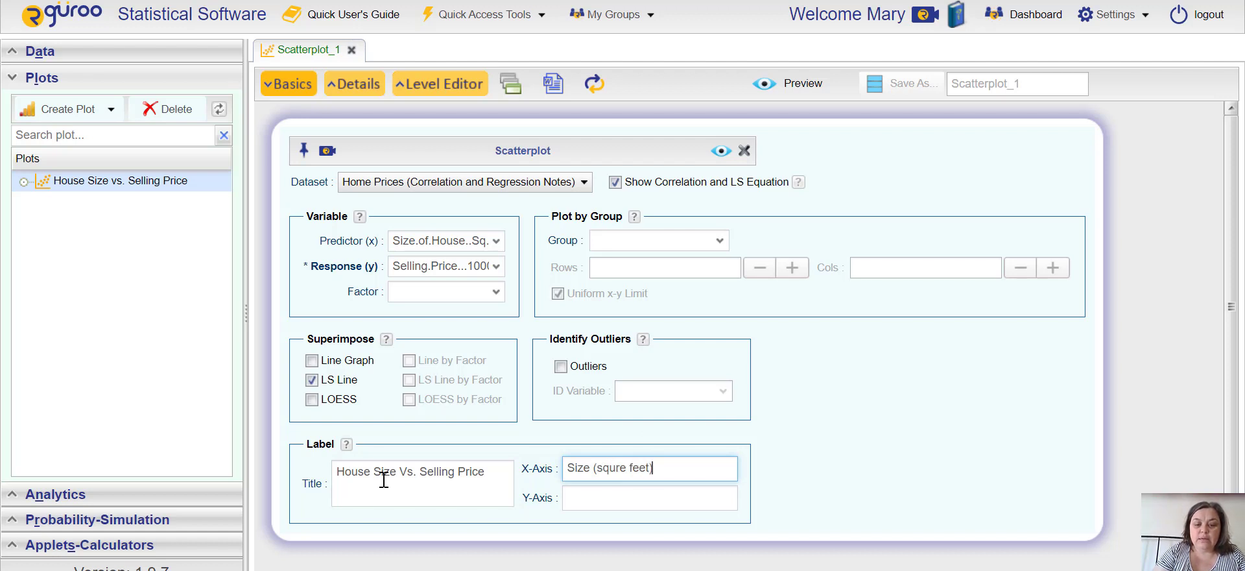
Label the y-axis "Price (in $1000s)" and preview the finished scatterplot from top to bottom.
key("Tab")
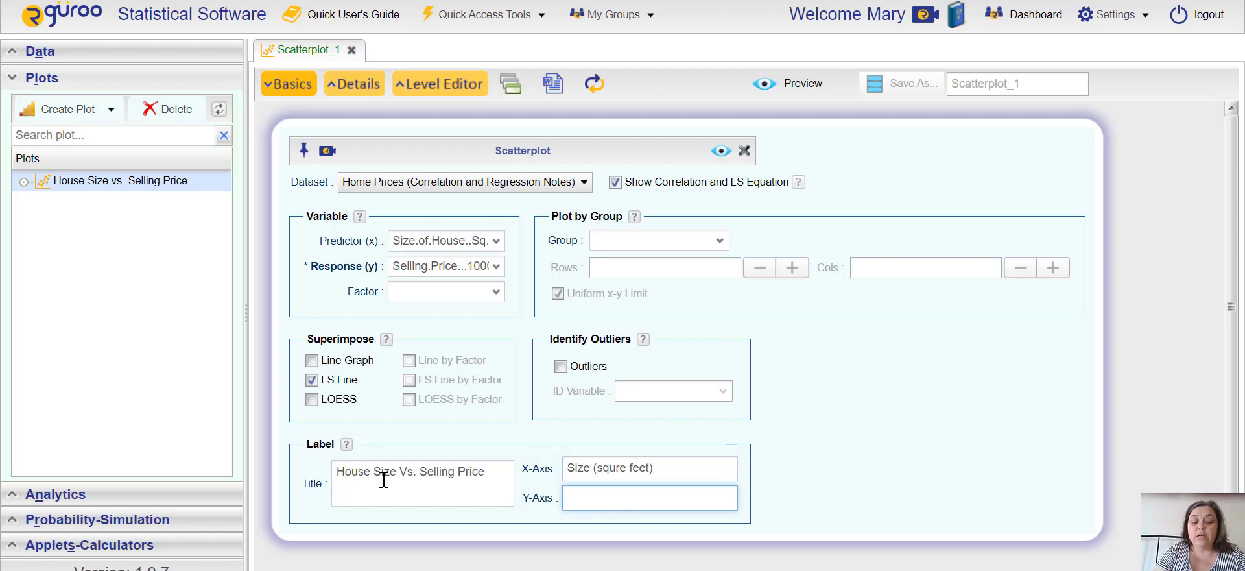
type("Price (")
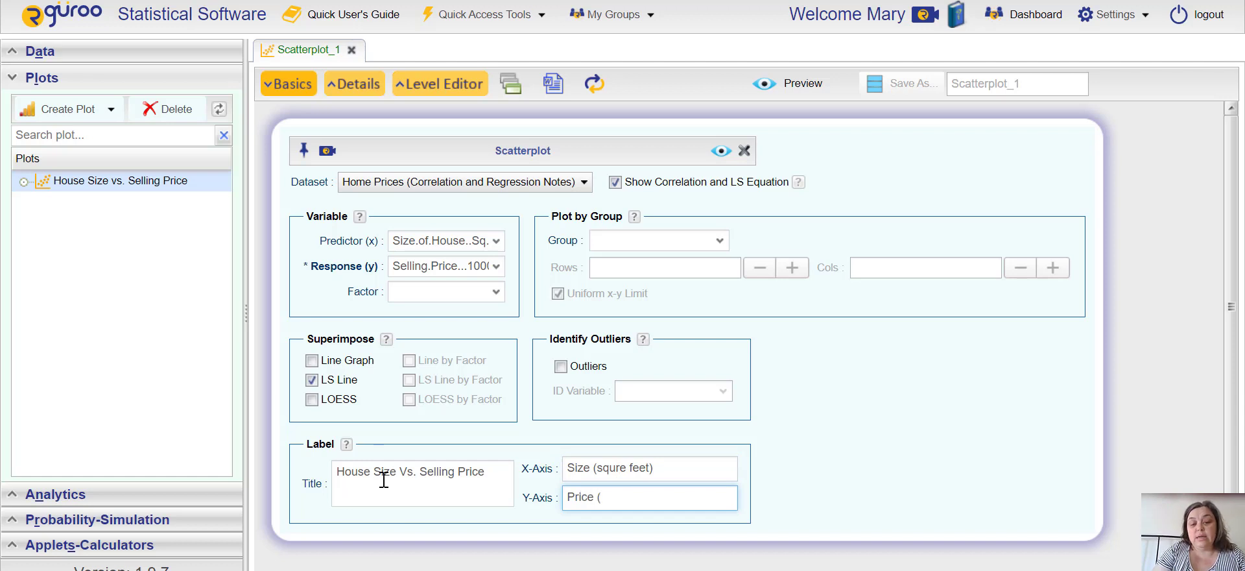
type("in ")
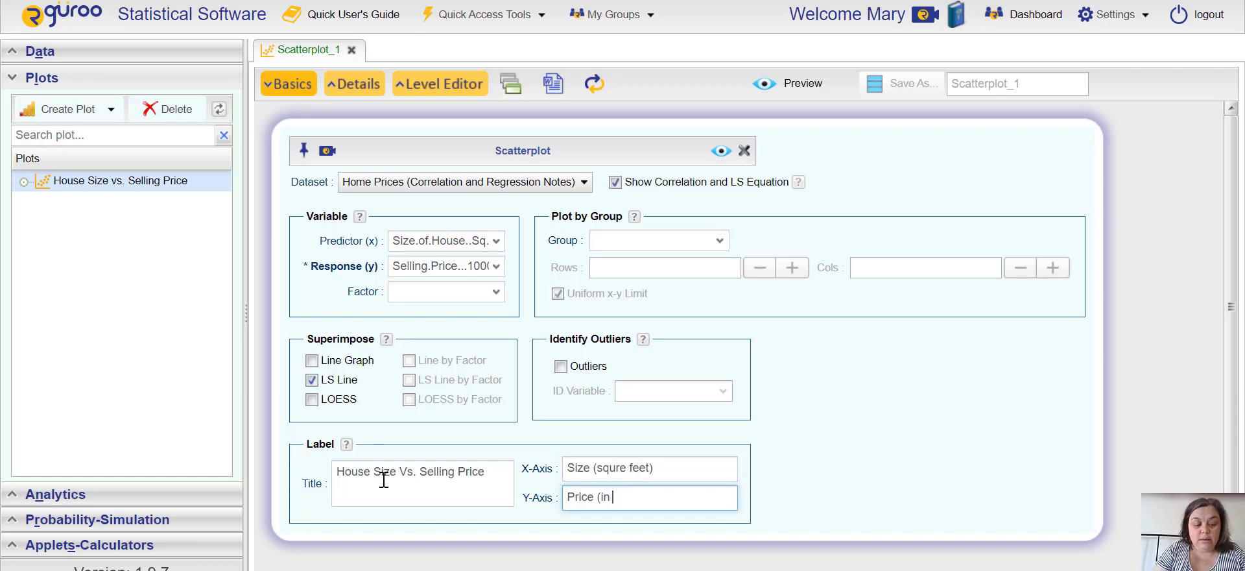
type("$1000s)")
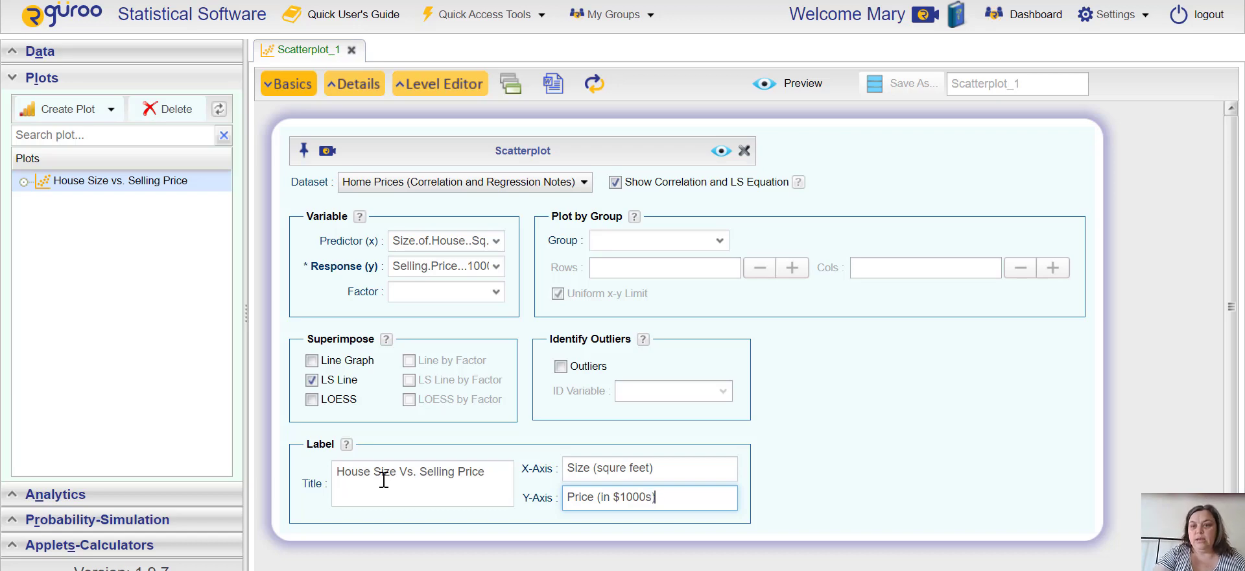
key("Return")
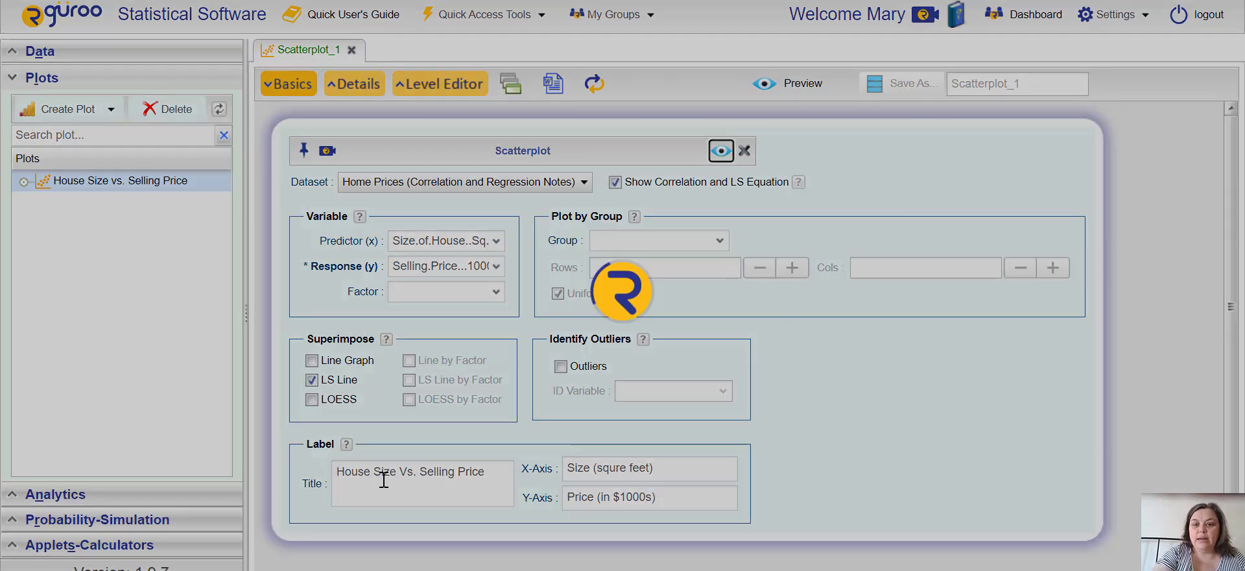
scroll(384, 479, "down", 4)
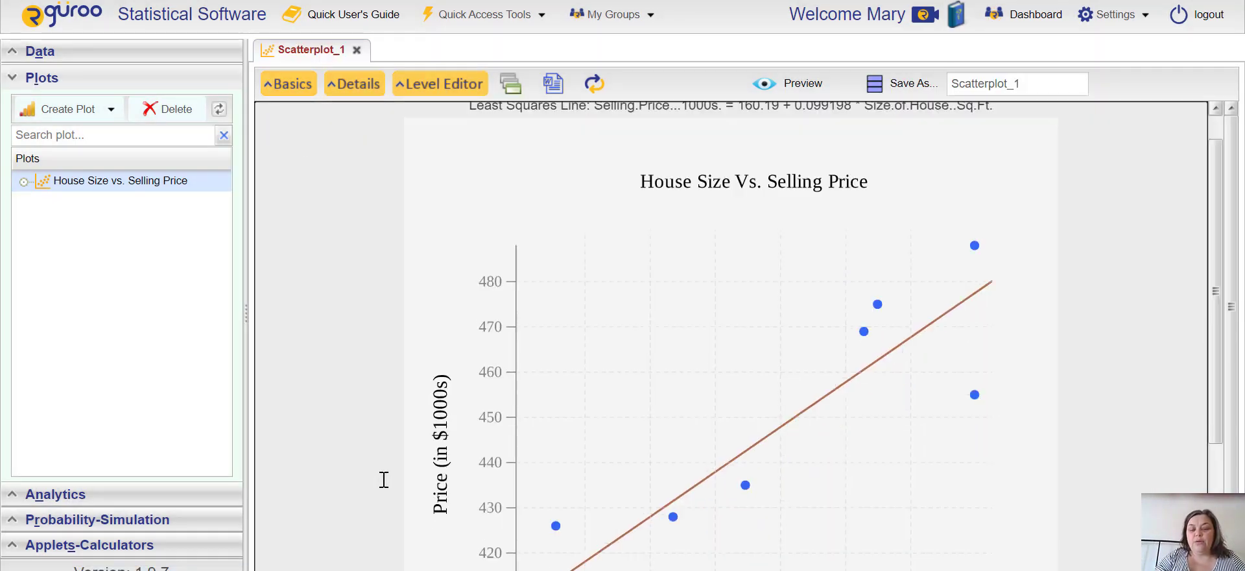
scroll(384, 479, "up", 4)
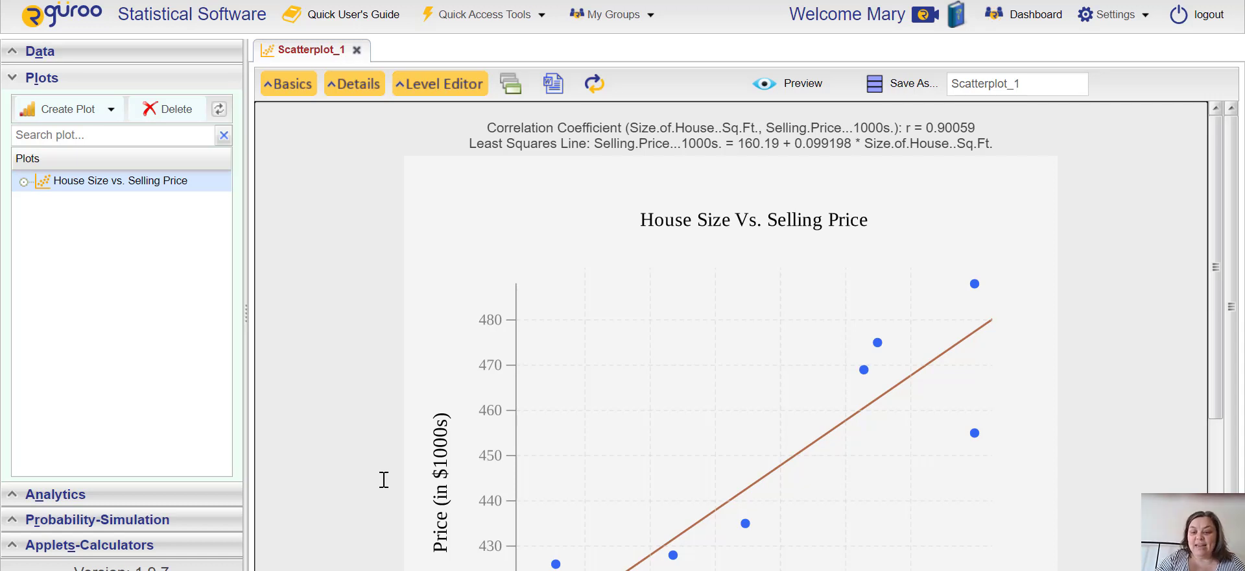
key("F9")
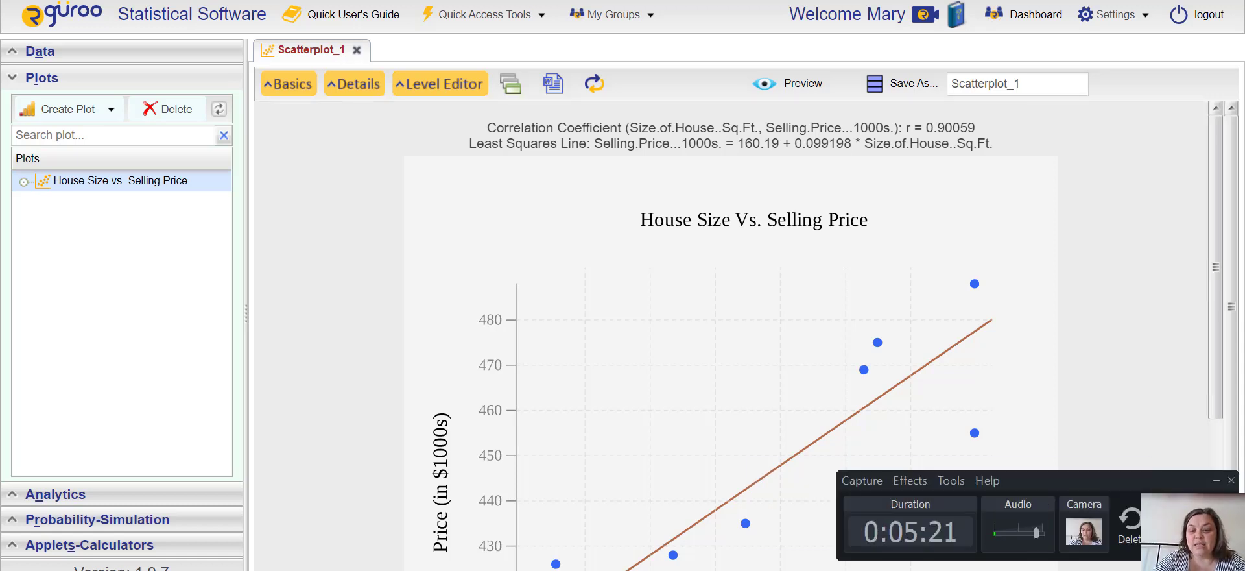